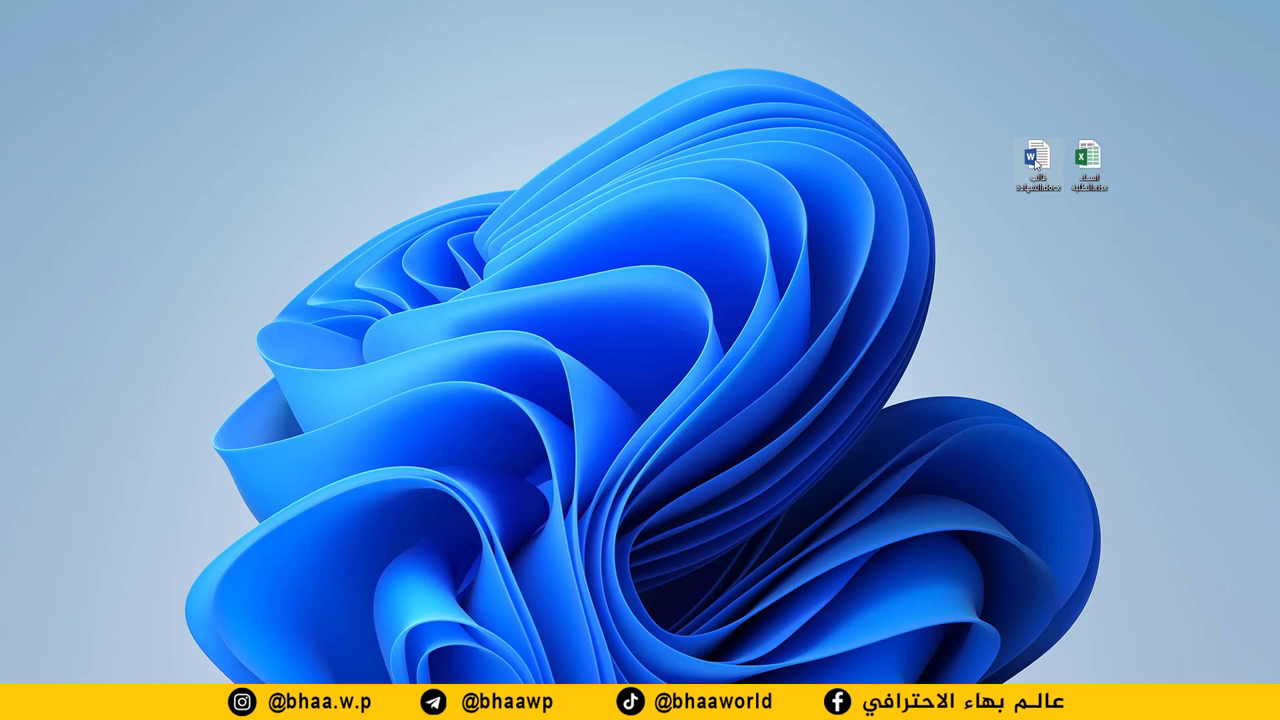
Open the certificate template from the desktop and resize all of its text to 26
{"action": "double_click", "coordinate": [1035, 158]}
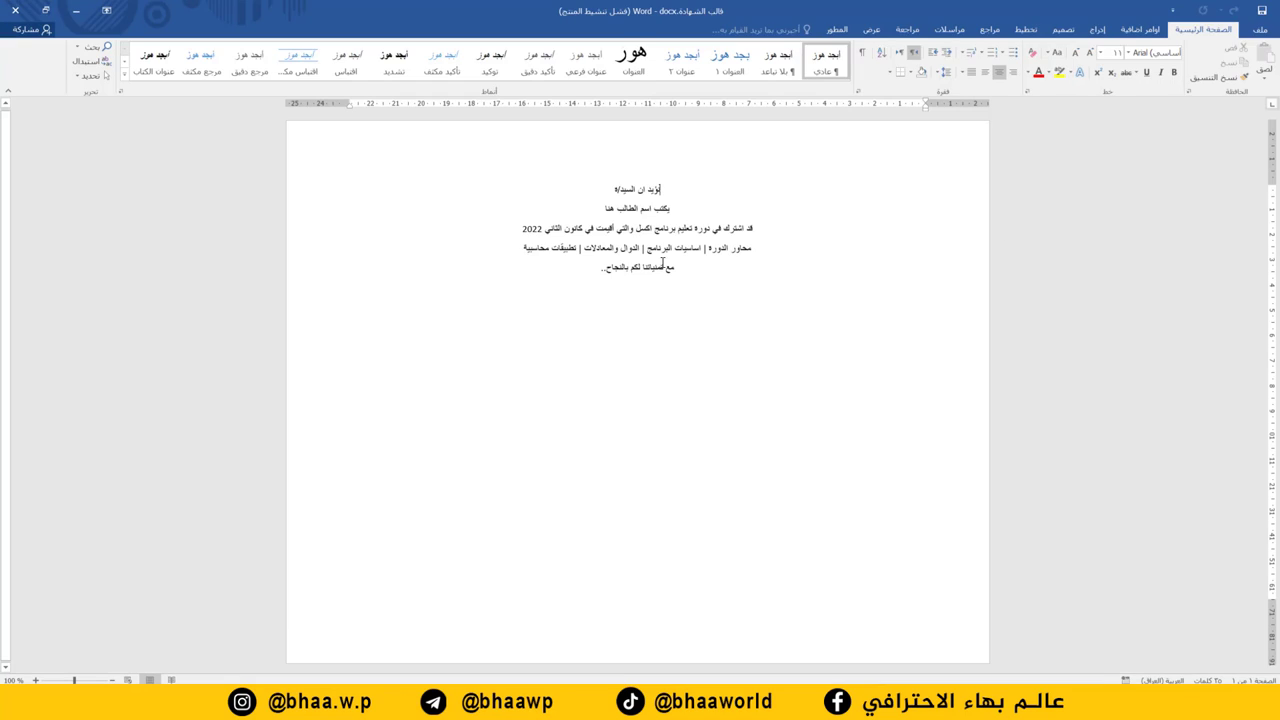
{"action": "key", "text": "ctrl+a"}
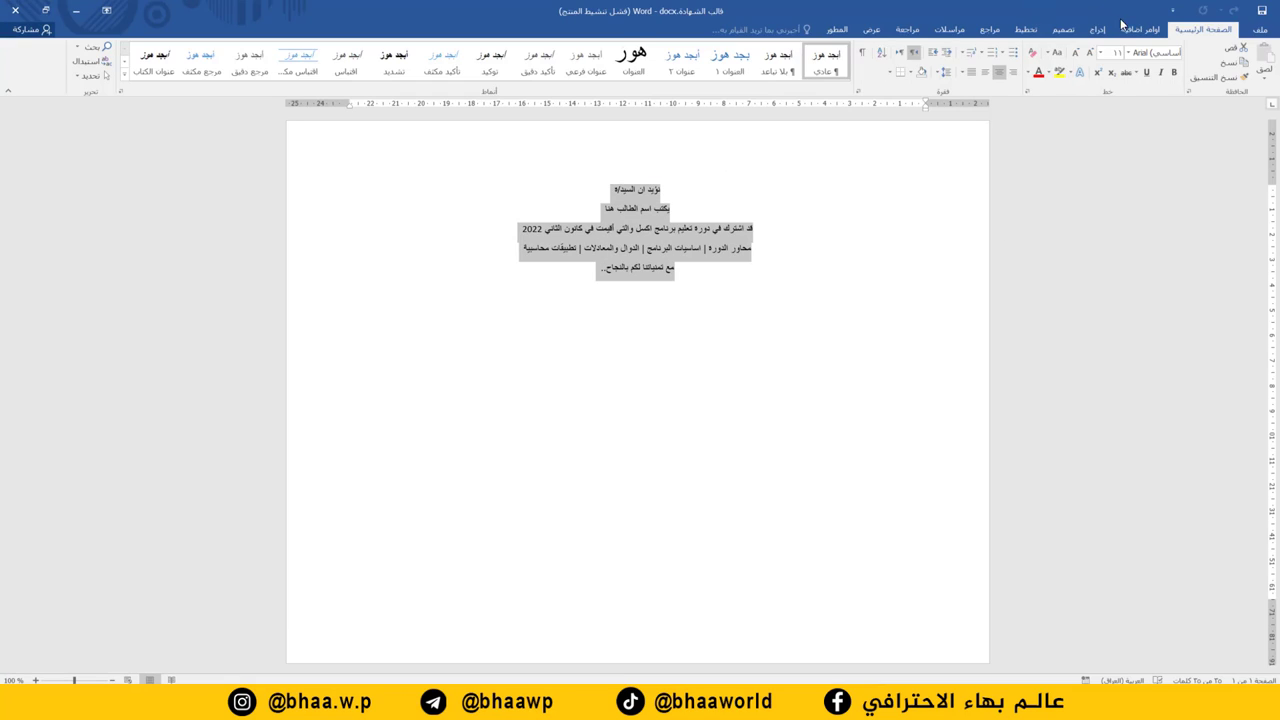
{"action": "left_click", "coordinate": [1104, 56]}
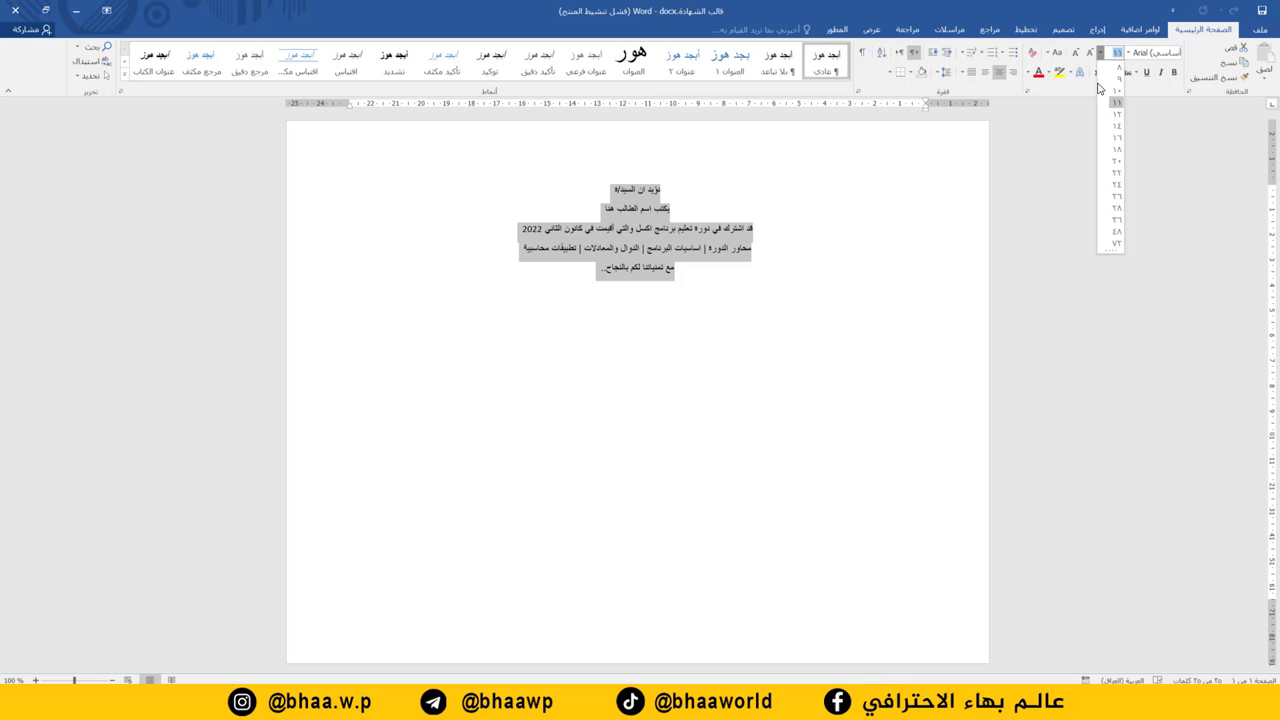
{"action": "left_click", "coordinate": [1116, 198]}
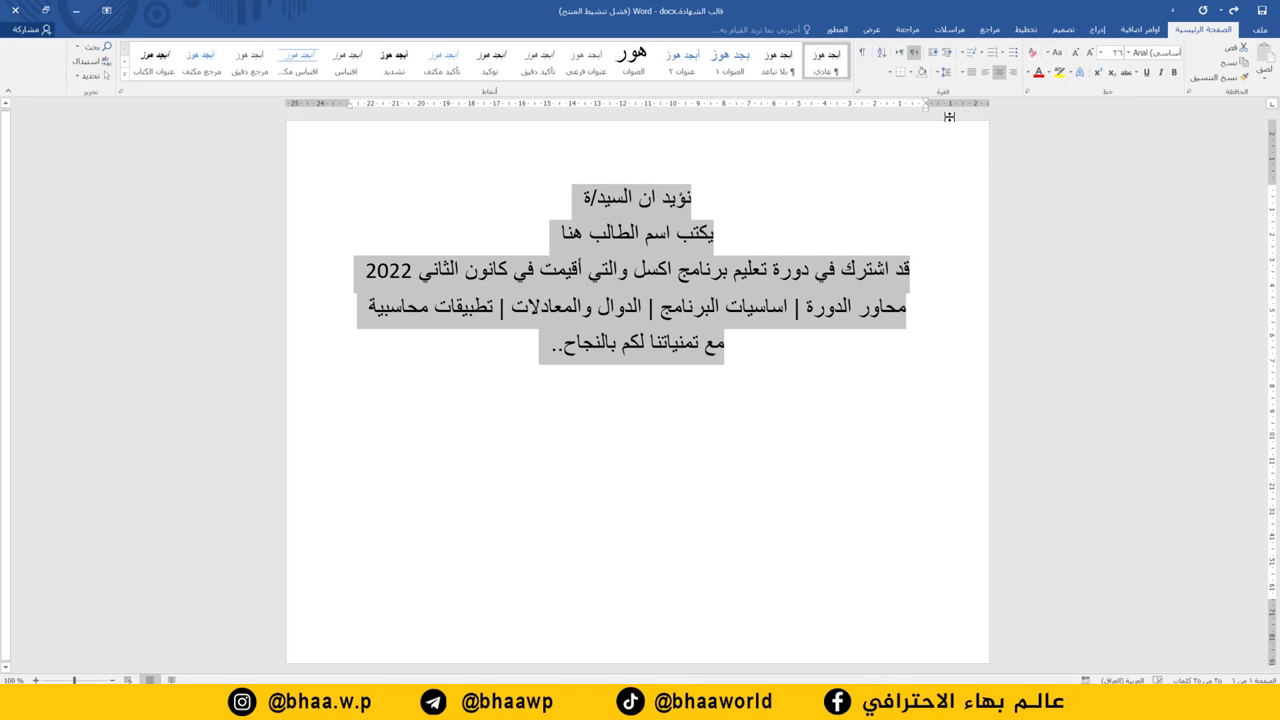
Apply a blue Art page border around the certificate and place the cursor before the first line
{"action": "left_click", "coordinate": [1062, 30]}
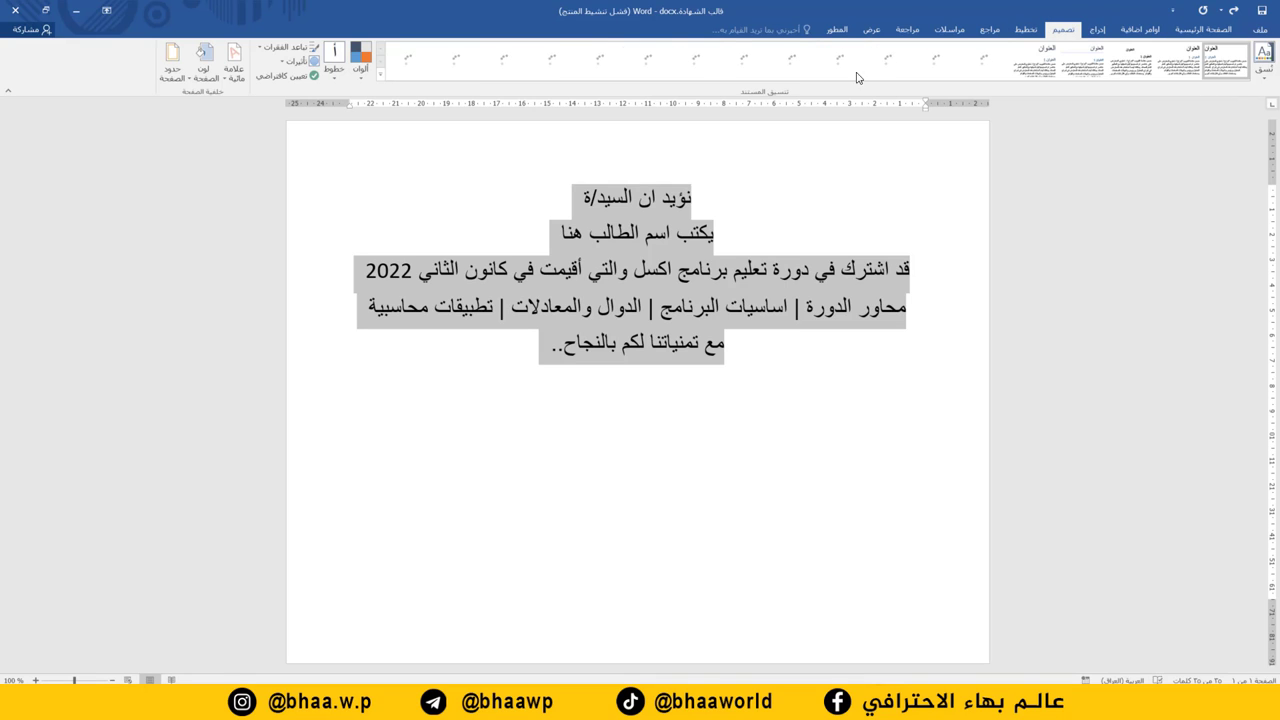
{"action": "left_click", "coordinate": [172, 60]}
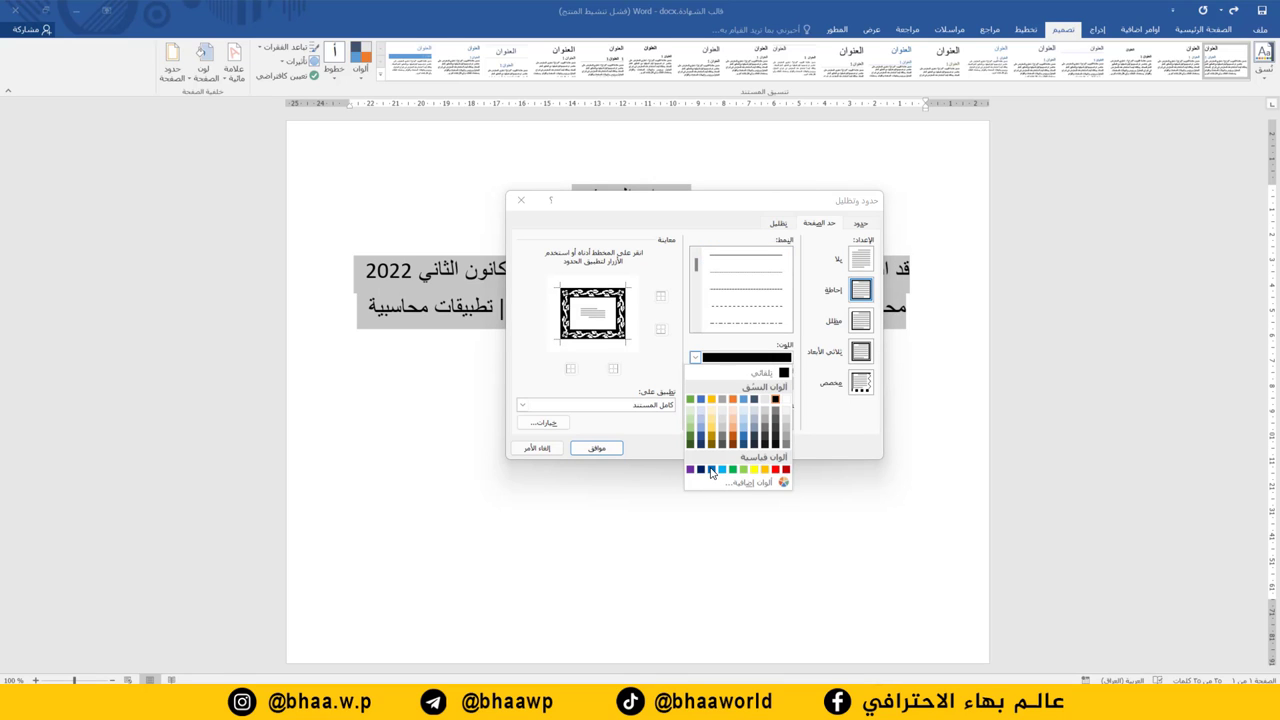
{"action": "left_click", "coordinate": [713, 474]}
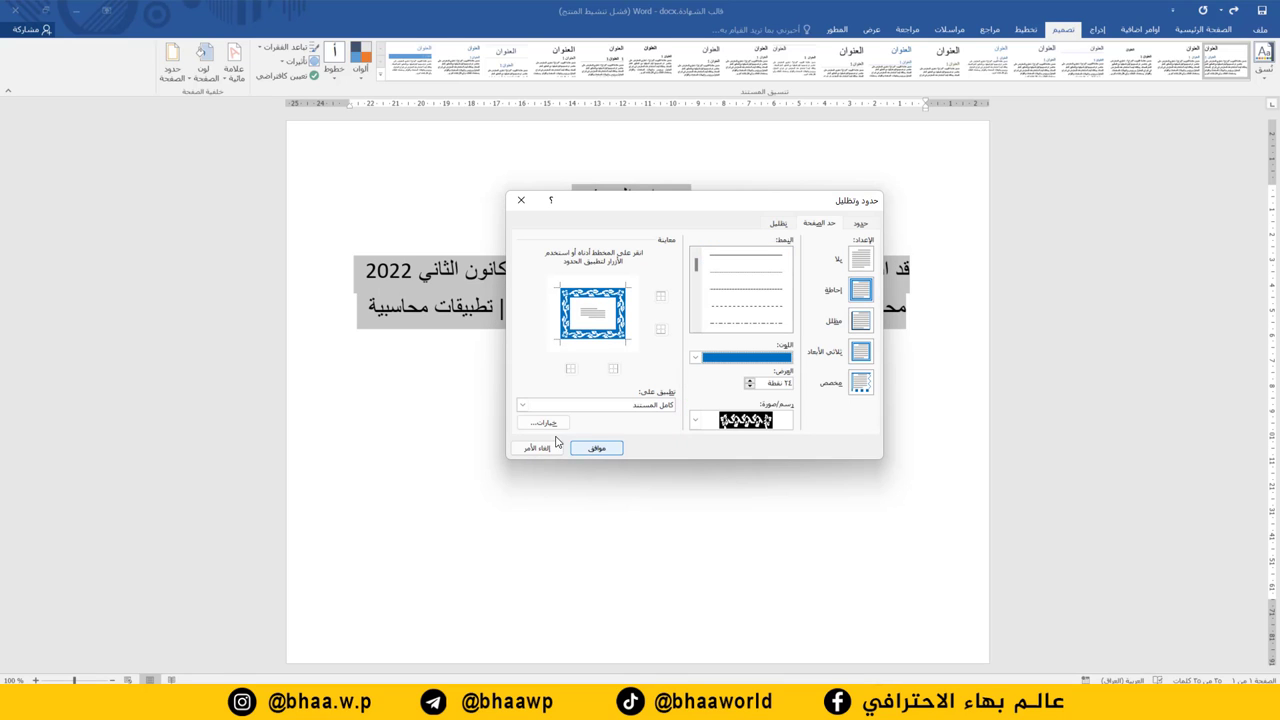
{"action": "left_click", "coordinate": [617, 452]}
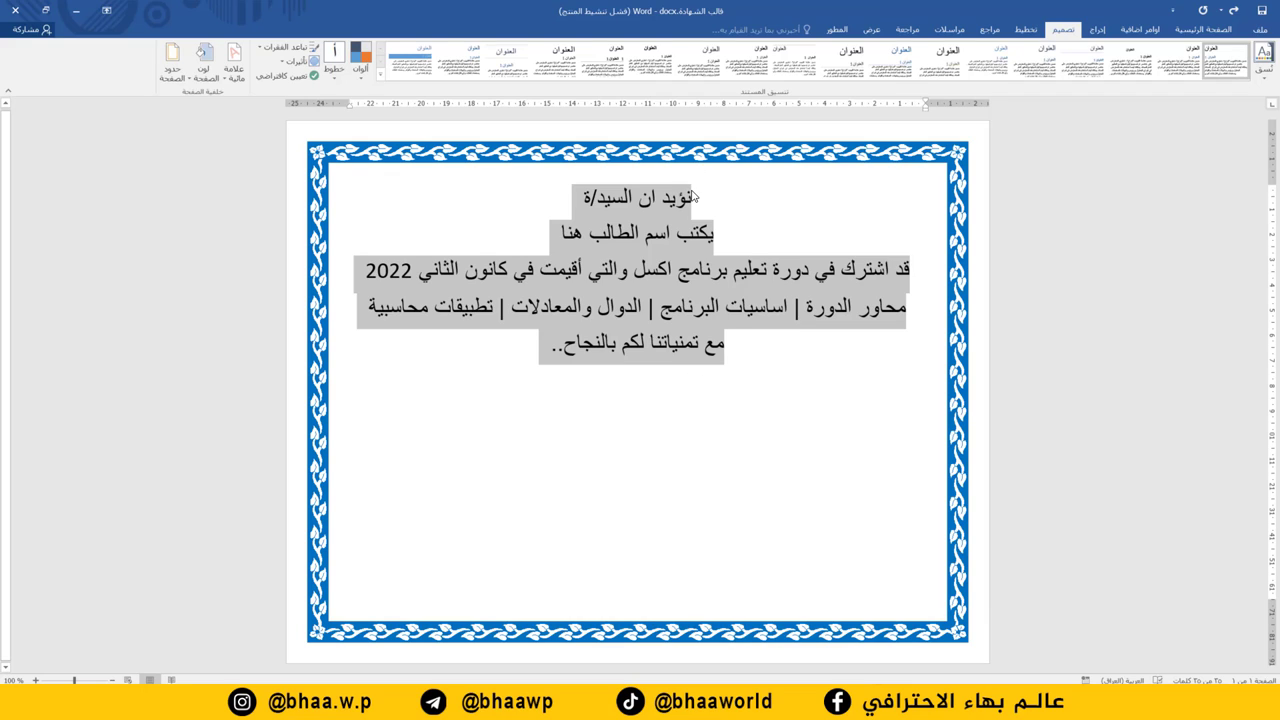
{"action": "left_click", "coordinate": [690, 196]}
Add a blank top line and set all text to Al-Jazeera-Arabic with 1.0 line spacing
{"action": "key", "text": "Return"}
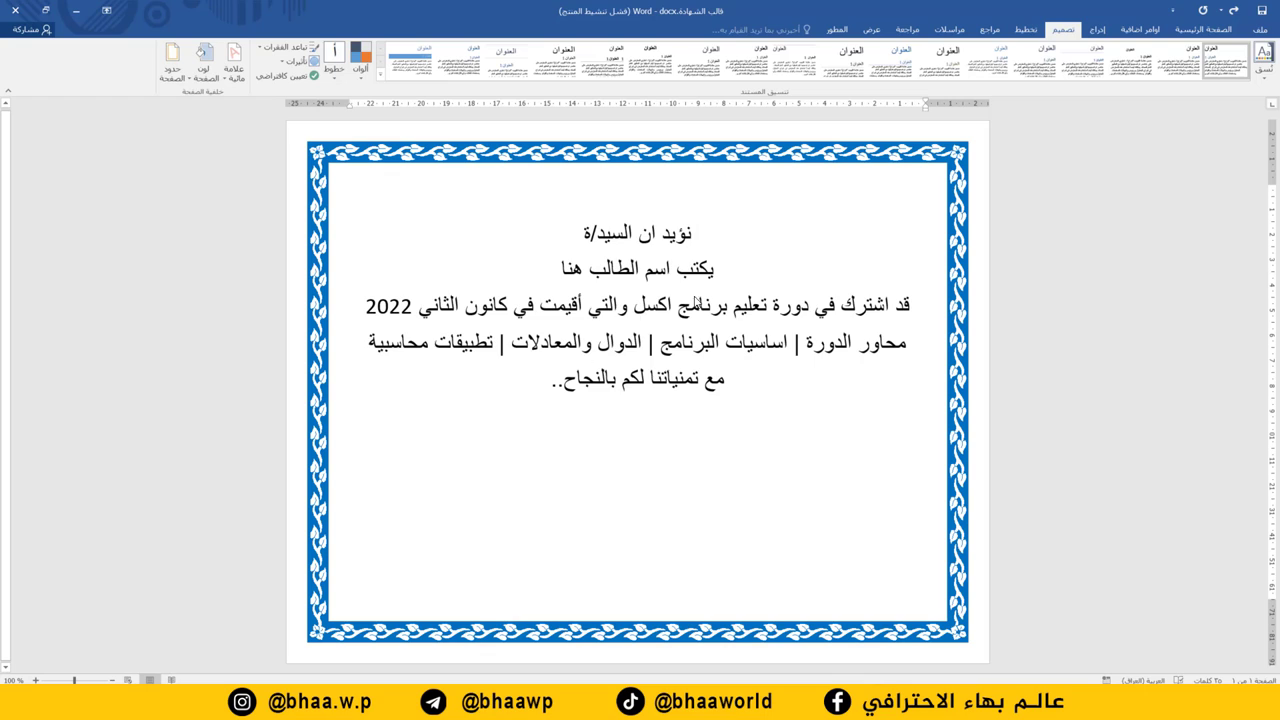
{"action": "key", "text": "ctrl+a"}
{"action": "left_click", "coordinate": [1180, 31]}
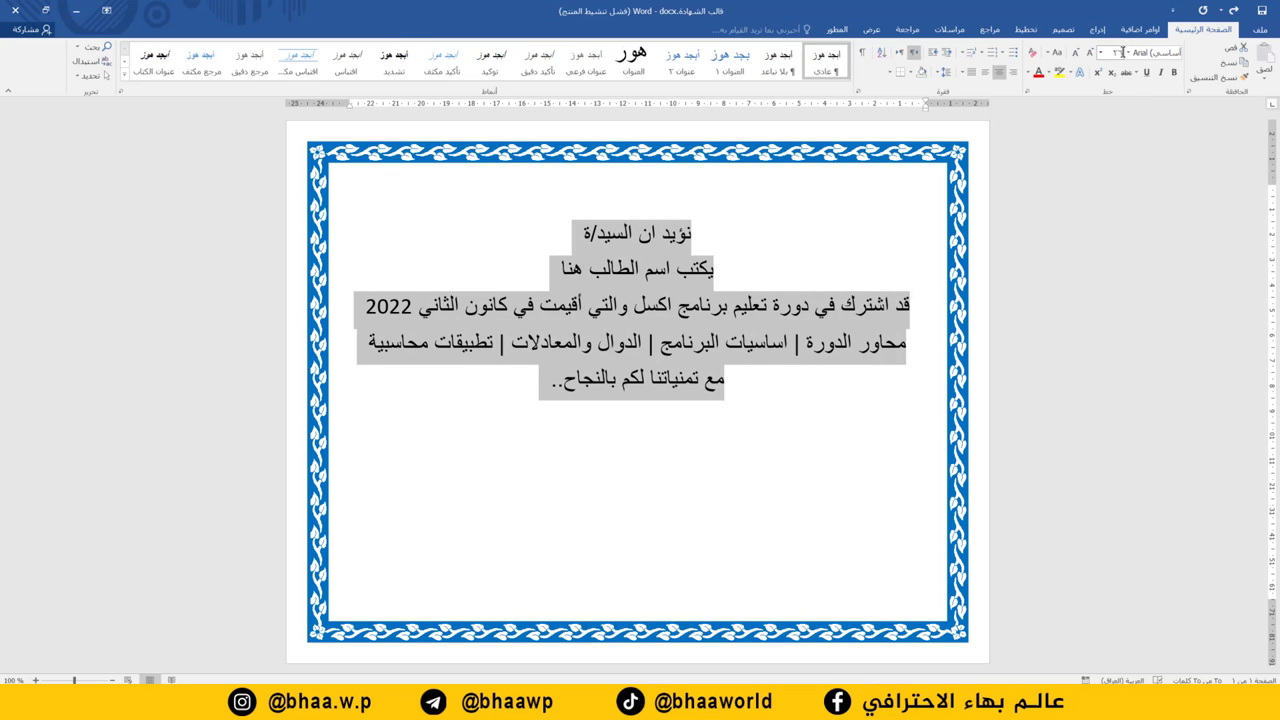
{"action": "left_click", "coordinate": [1126, 57]}
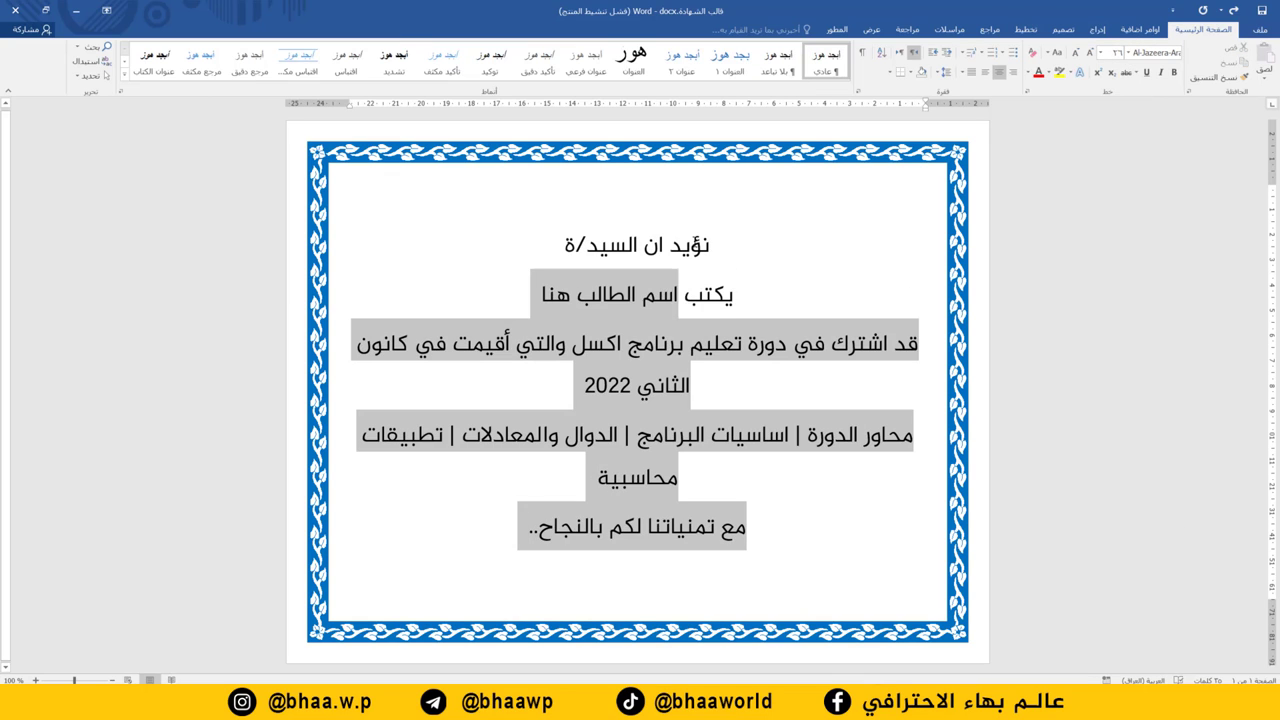
{"action": "left_click", "coordinate": [944, 72]}
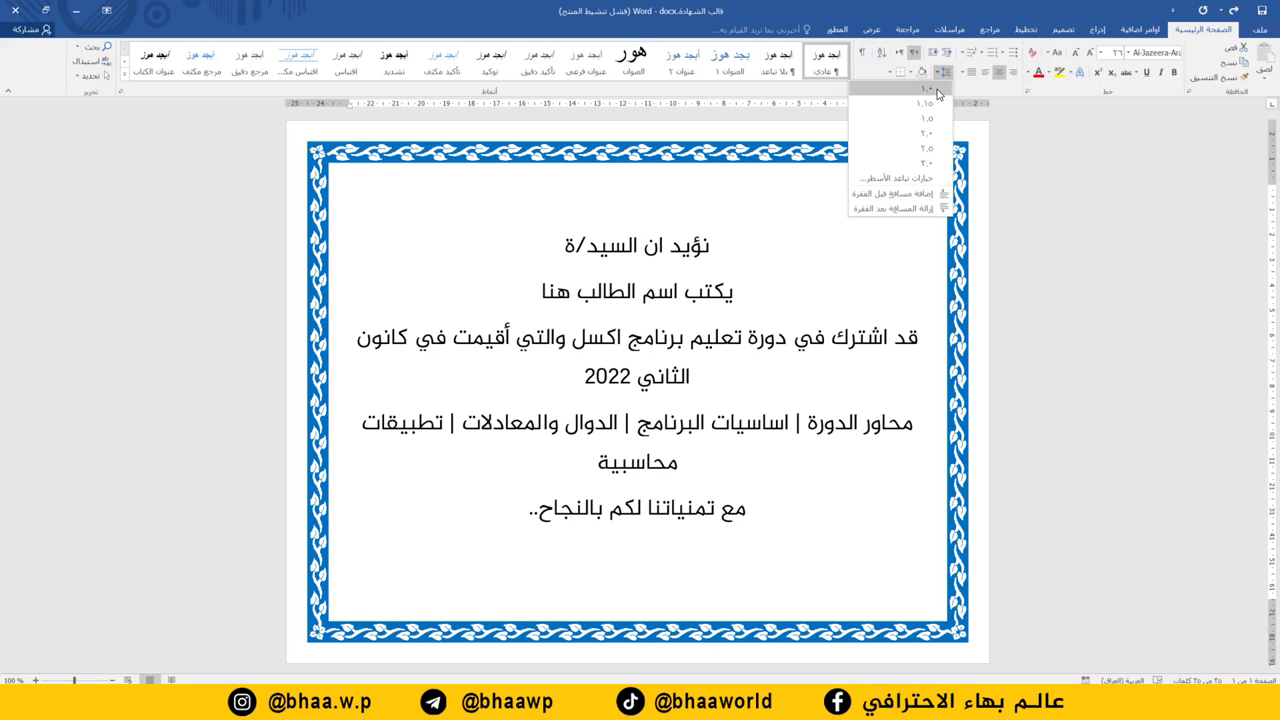
{"action": "left_click", "coordinate": [938, 94]}
Move 'في كانون الثاني 2022' onto its own line and select the student-name line
{"action": "left_click", "coordinate": [671, 377]}
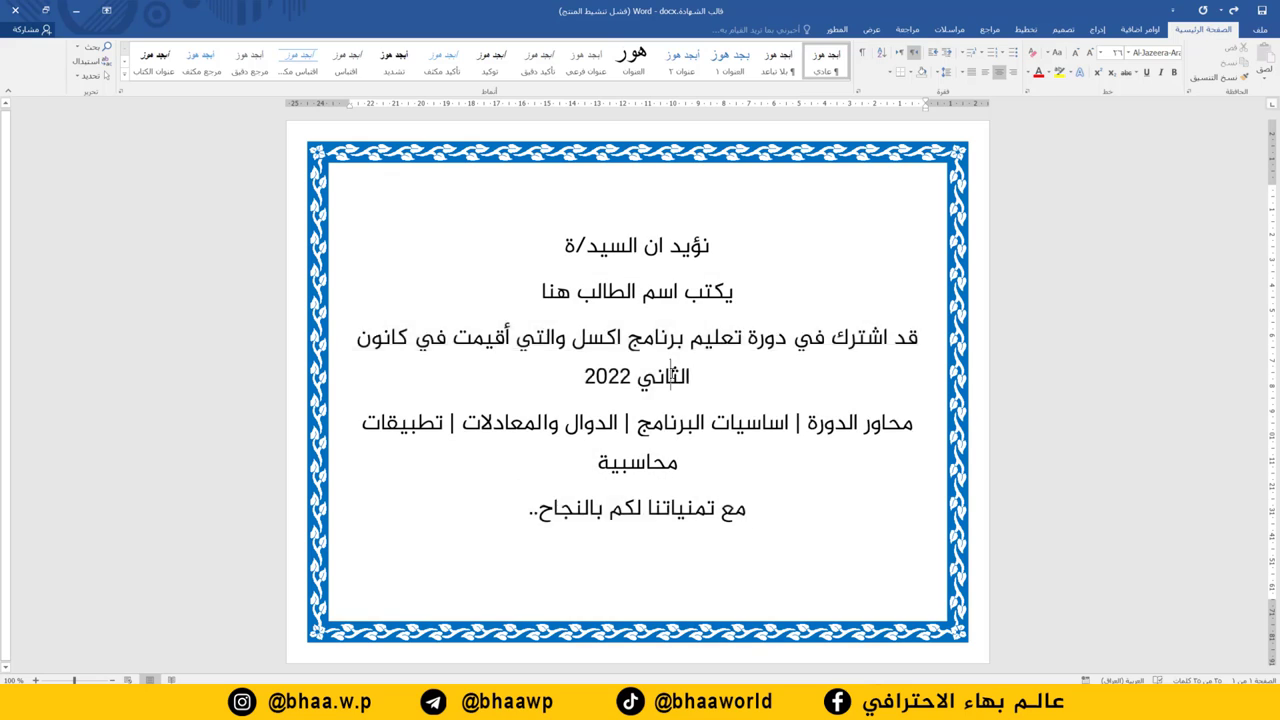
{"action": "key", "text": "Return"}
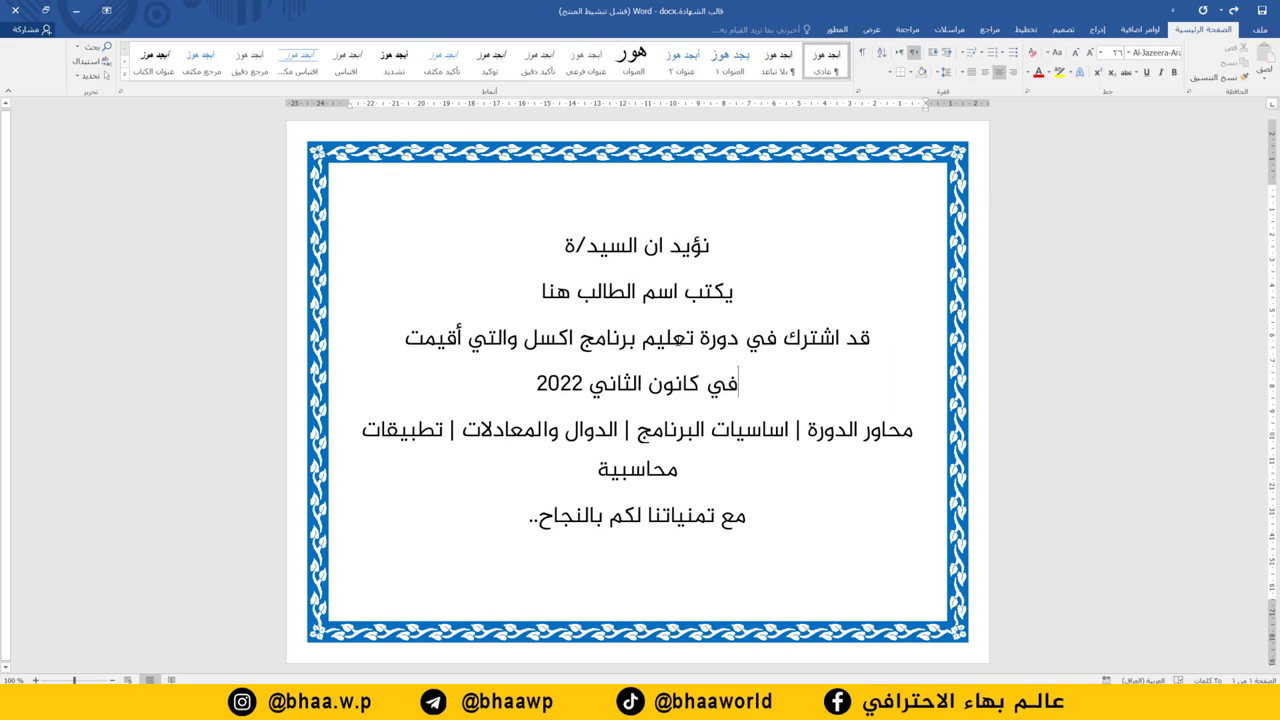
{"action": "left_click_drag", "start_coordinate": [538, 290], "coordinate": [742, 295]}
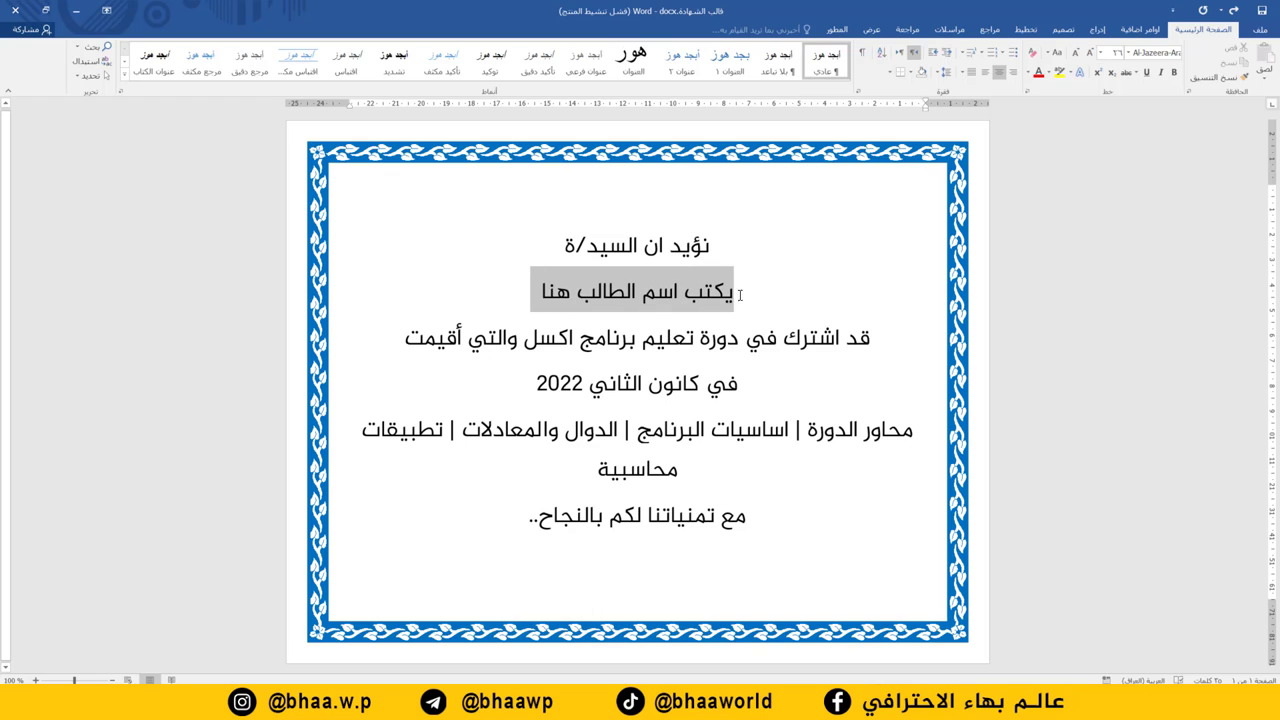
Give the student-name line a bold Al-Jazeera-Arabic font, sized one step below 48
{"action": "left_click", "coordinate": [1127, 52]}
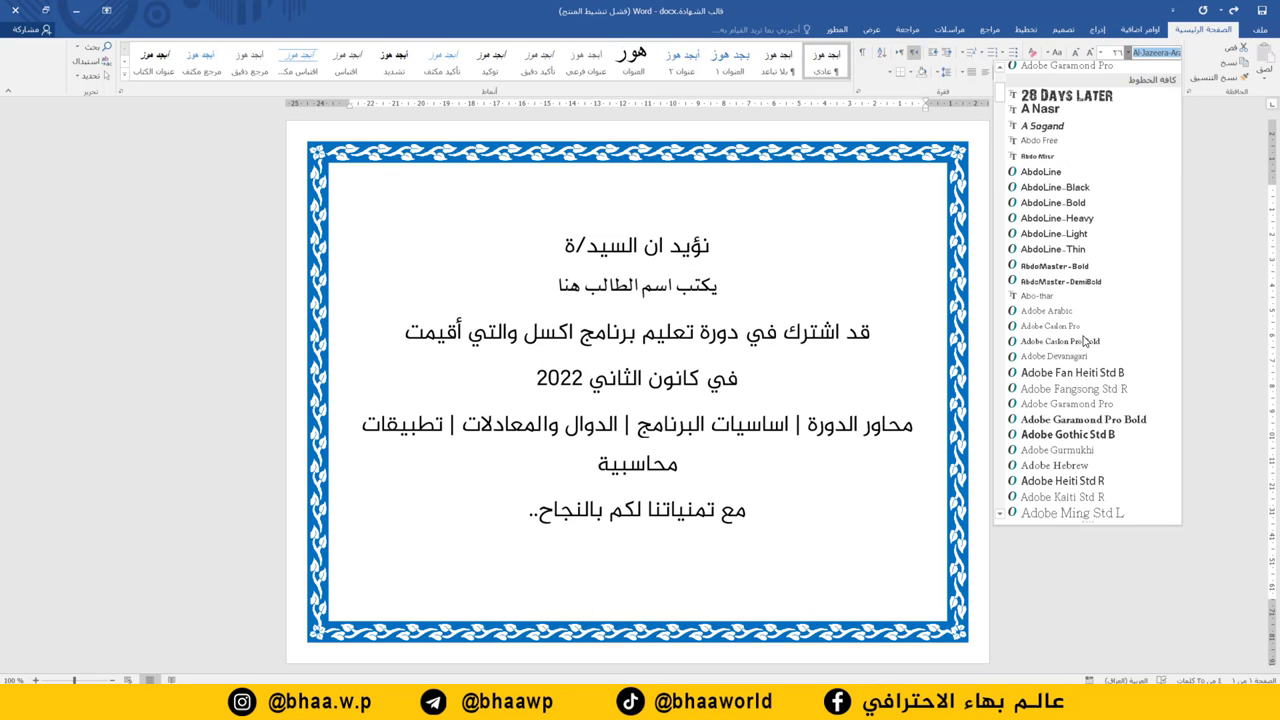
{"action": "scroll", "coordinate": [1088, 341], "scroll_direction": "down", "scroll_amount": 5}
{"action": "scroll", "coordinate": [1090, 341], "scroll_direction": "down", "scroll_amount": 5}
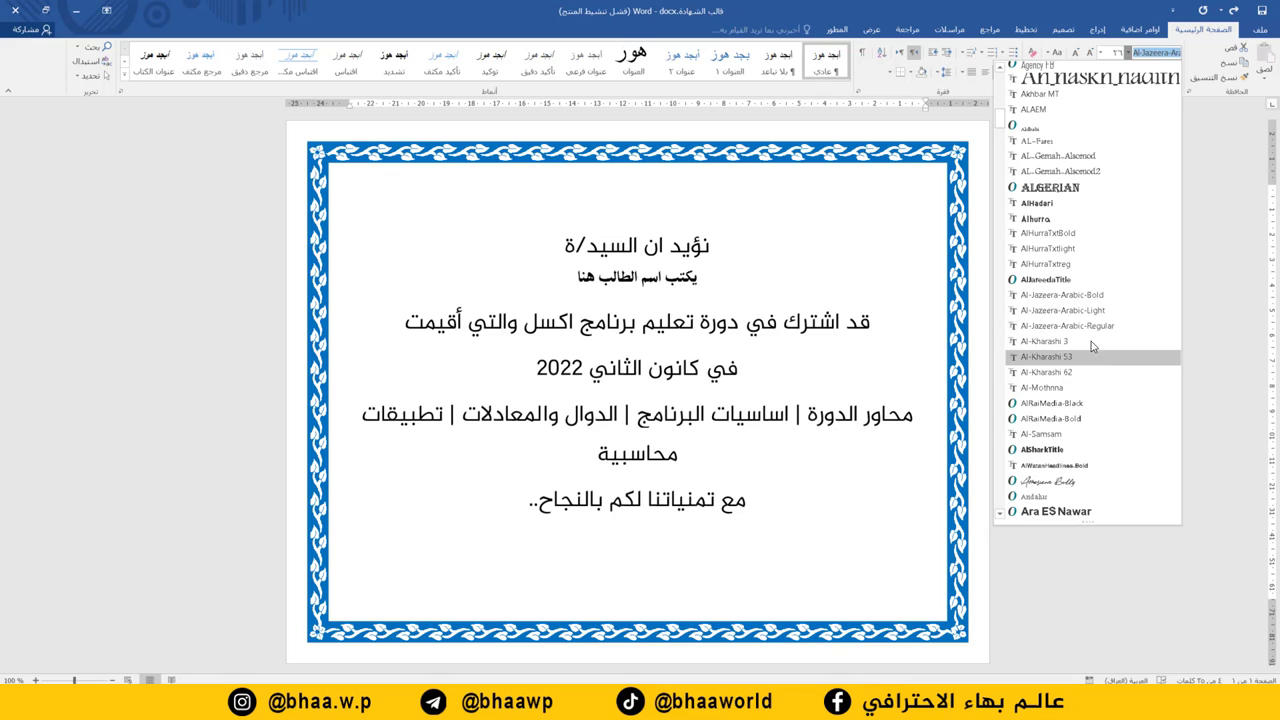
{"action": "left_click", "coordinate": [1066, 295]}
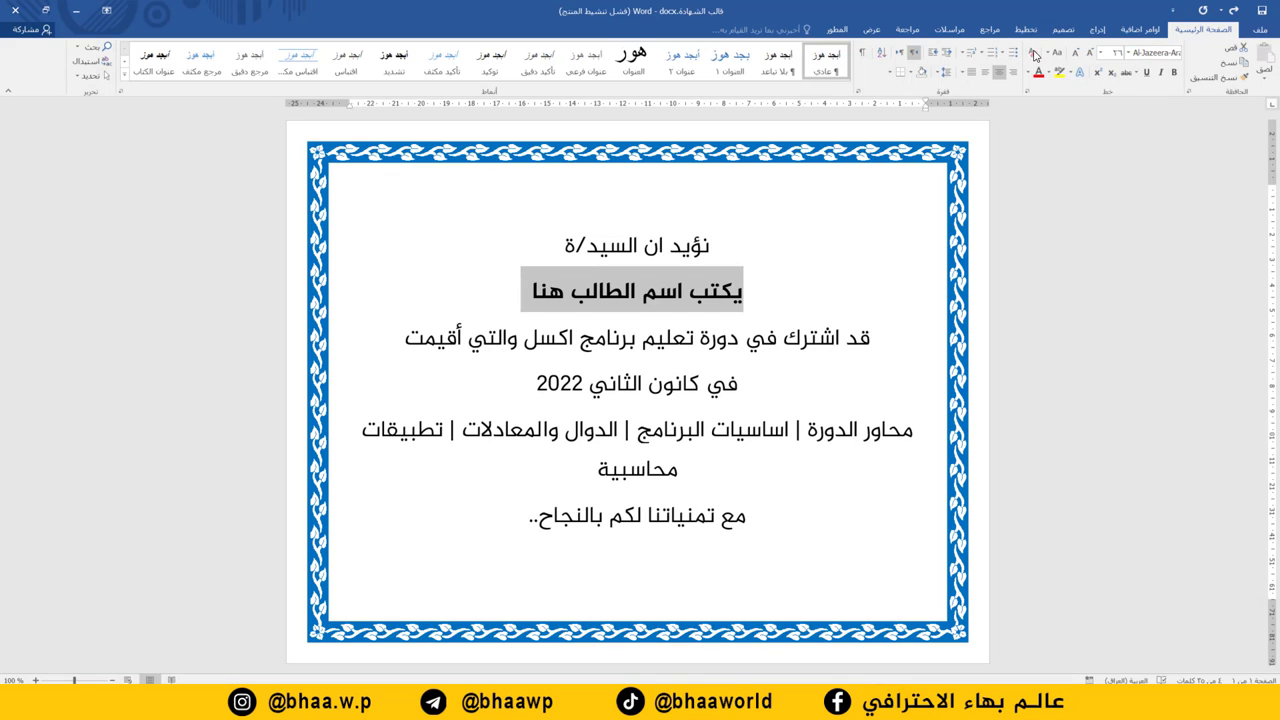
{"action": "left_click", "coordinate": [1089, 52]}
{"action": "left_click", "coordinate": [1089, 52]}
{"action": "left_click", "coordinate": [1089, 52]}
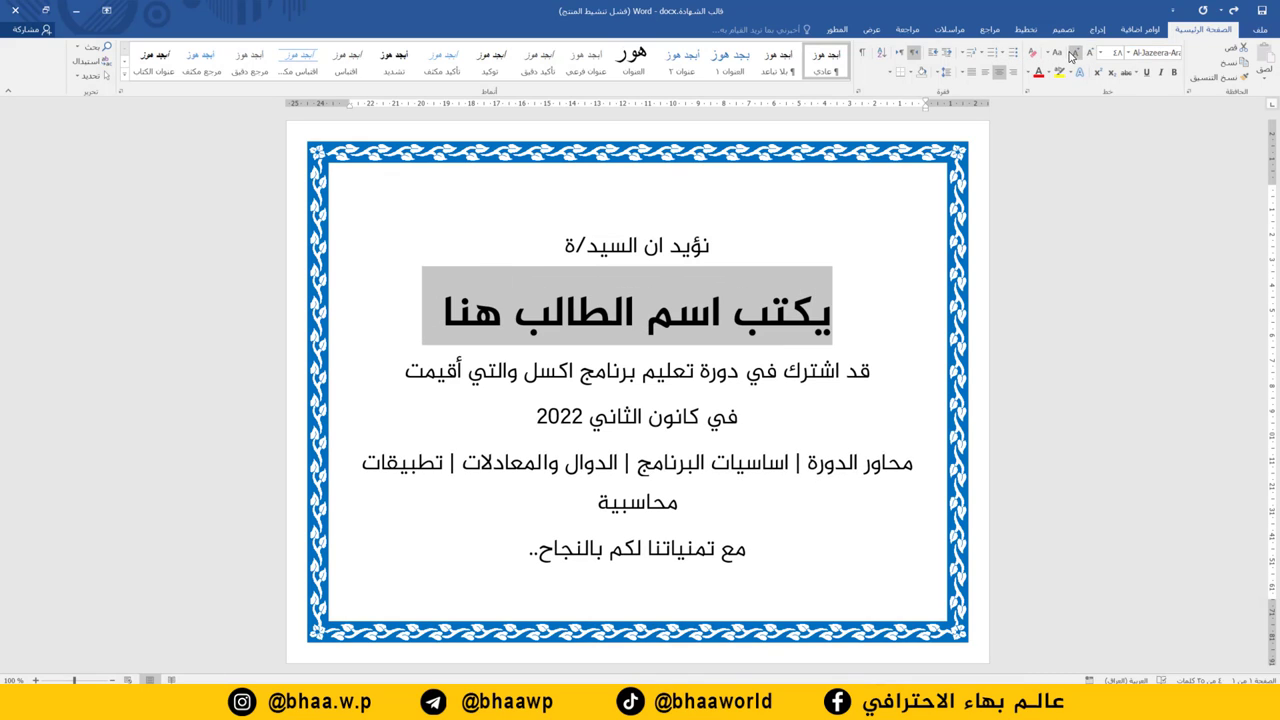
{"action": "left_click", "coordinate": [1073, 52]}
Erase the placeholder student-name text from the name line
{"action": "left_click", "coordinate": [595, 444]}
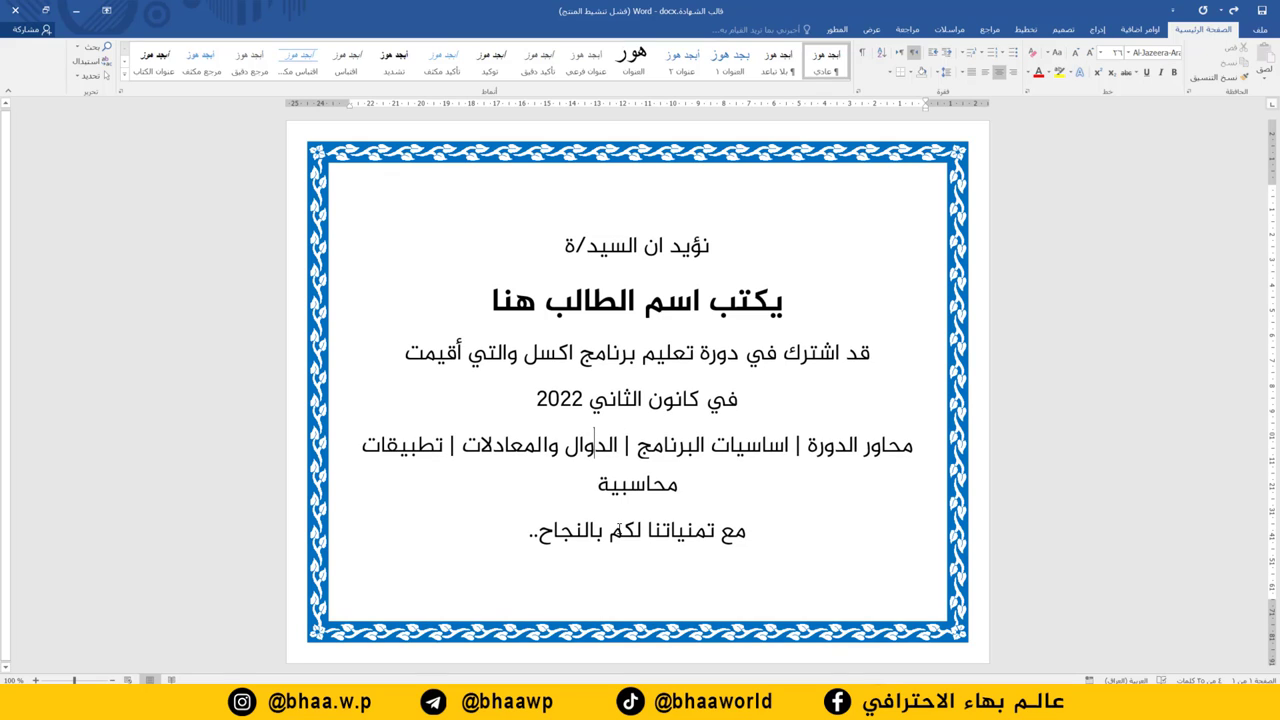
{"action": "left_click", "coordinate": [491, 300]}
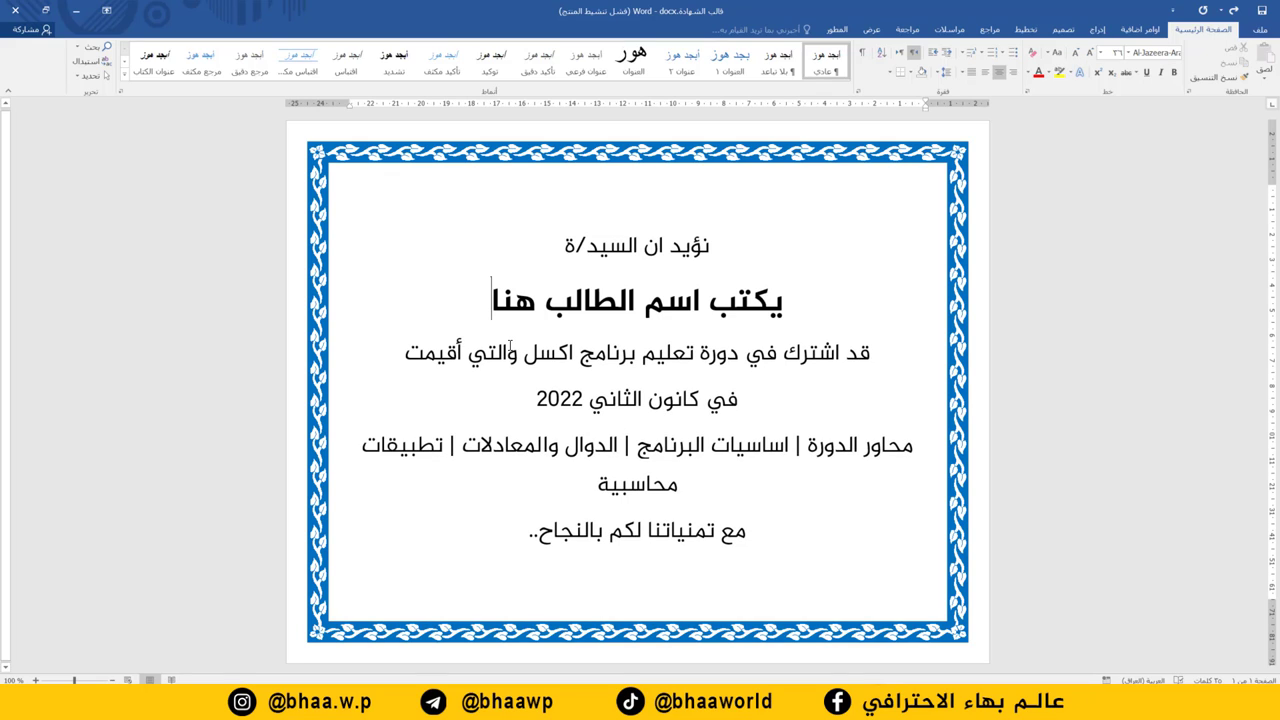
{"action": "key", "text": "BackSpace"}
{"action": "key", "text": "BackSpace"}
{"action": "key", "text": "BackSpace"}
{"action": "key", "text": "BackSpace"}
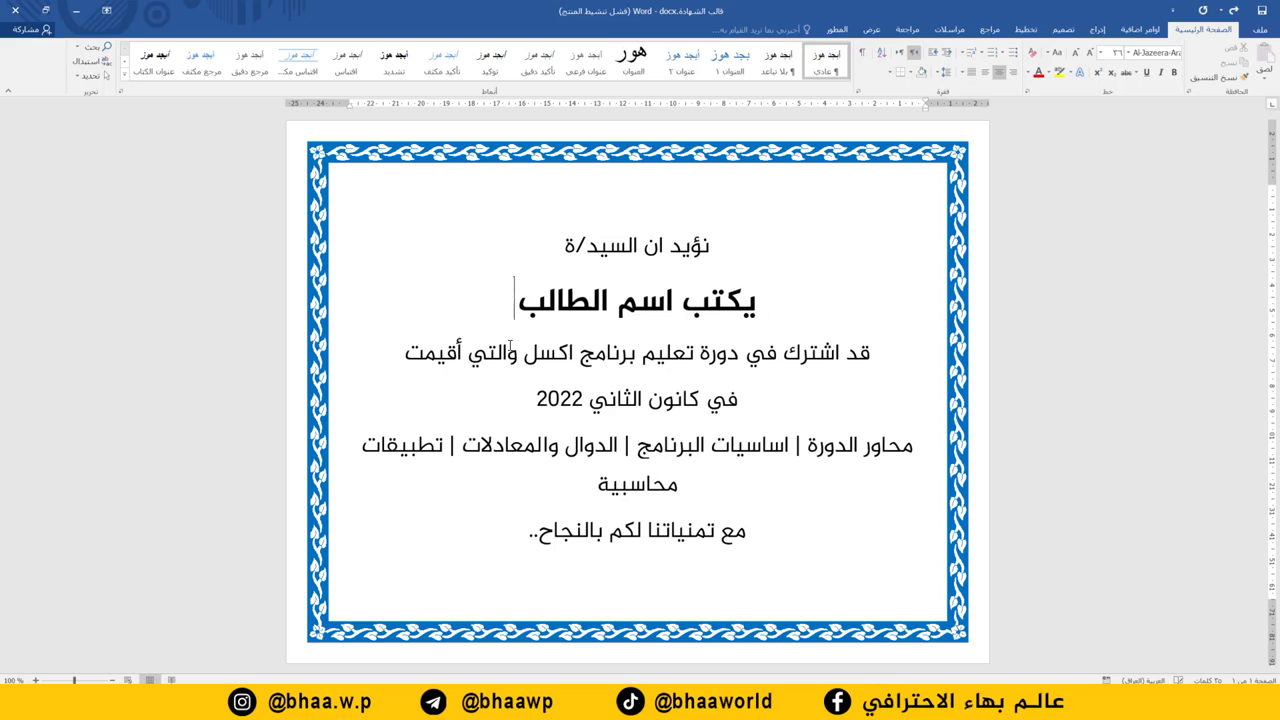
{"action": "key", "text": "BackSpace"}
{"action": "key", "text": "BackSpace"}
{"action": "key", "text": "BackSpace"}
{"action": "key", "text": "BackSpace"}
{"action": "key", "text": "BackSpace"}
{"action": "key", "text": "BackSpace"}
{"action": "key", "text": "BackSpace"}
{"action": "key", "text": "BackSpace"}
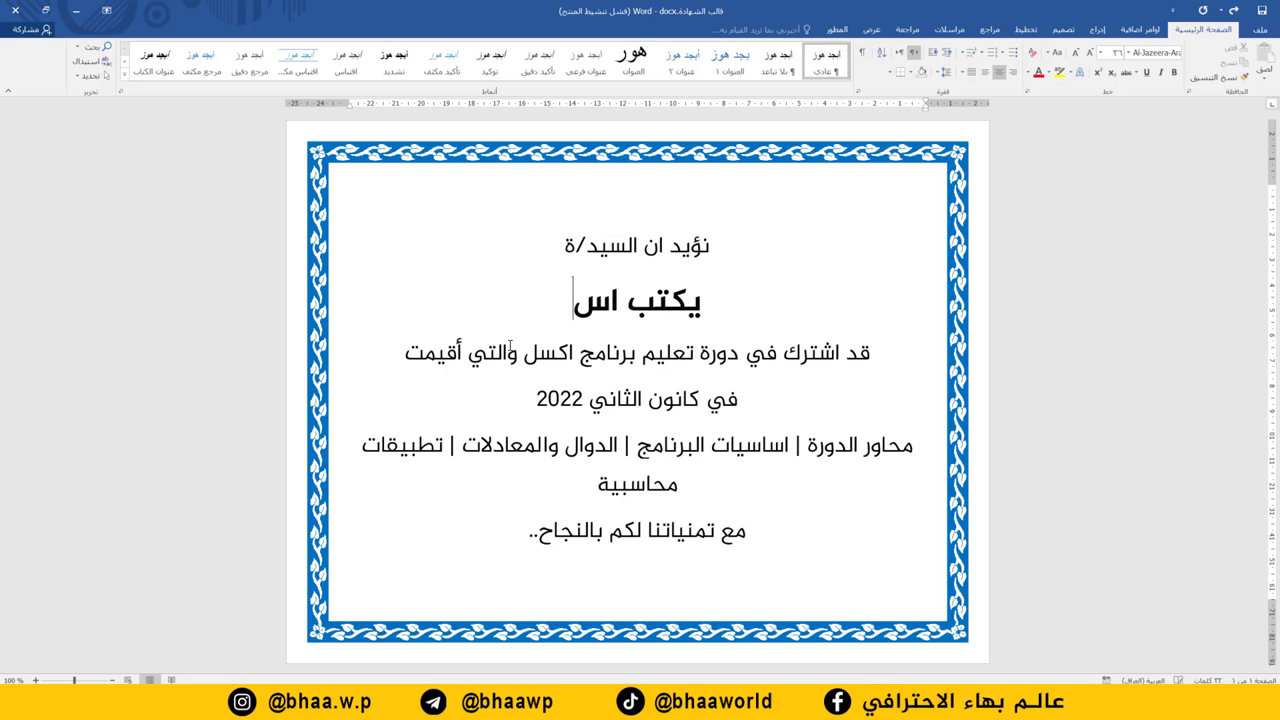
{"action": "key", "text": "BackSpace"}
{"action": "key", "text": "BackSpace"}
{"action": "key", "text": "BackSpace"}
{"action": "key", "text": "BackSpace"}
{"action": "key", "text": "BackSpace"}
{"action": "key", "text": "BackSpace"}
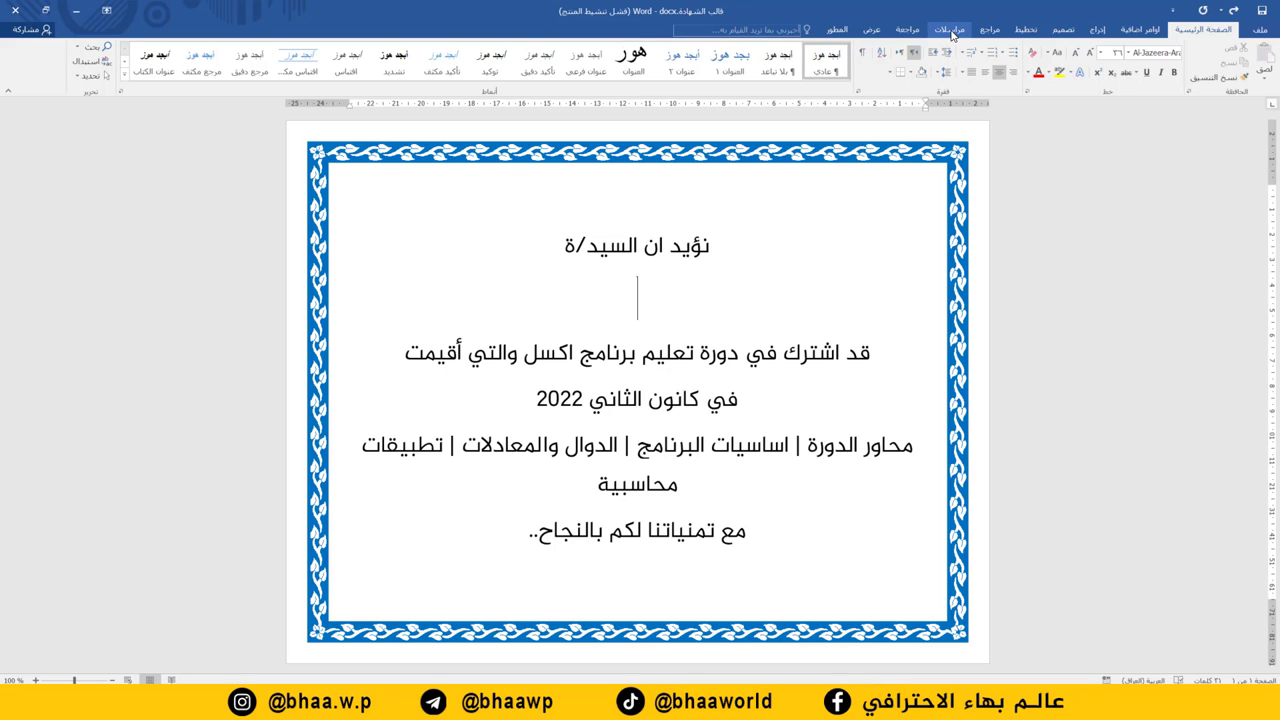
Use the Excel student-names workbook on the Desktop as the recipient list, confirming its sheet
{"action": "left_click", "coordinate": [950, 30]}
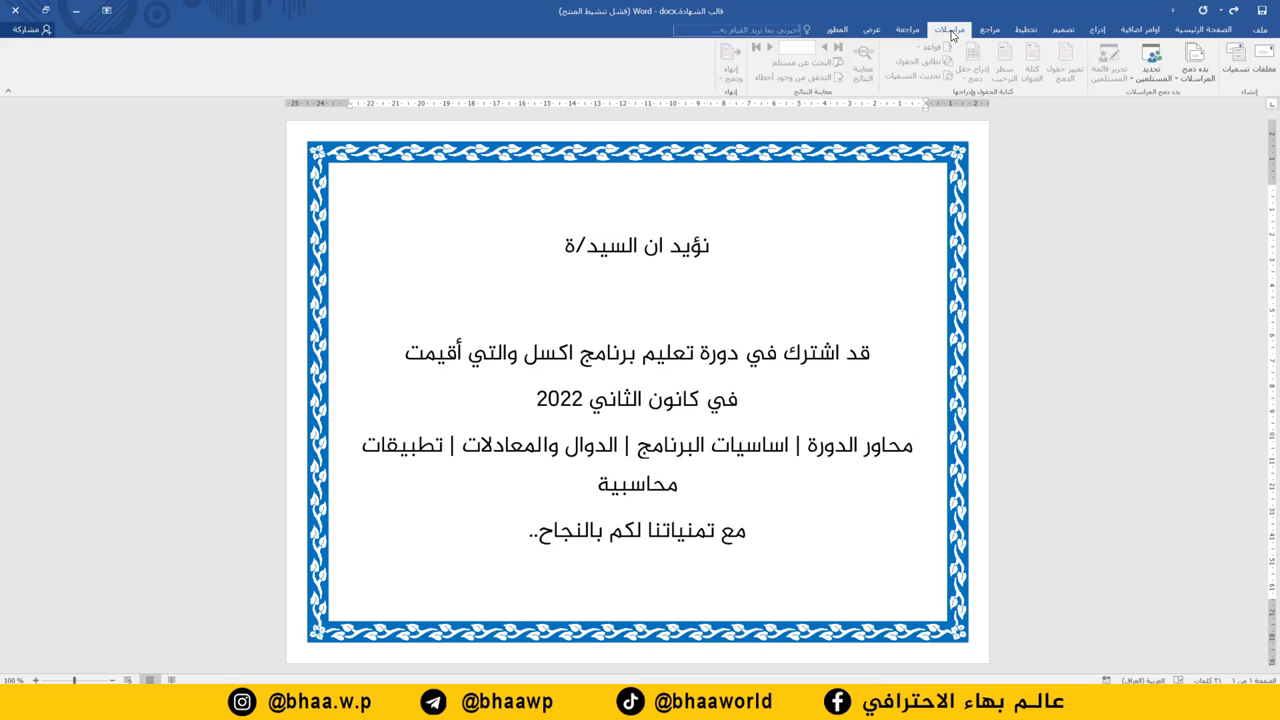
{"action": "left_click", "coordinate": [1160, 80]}
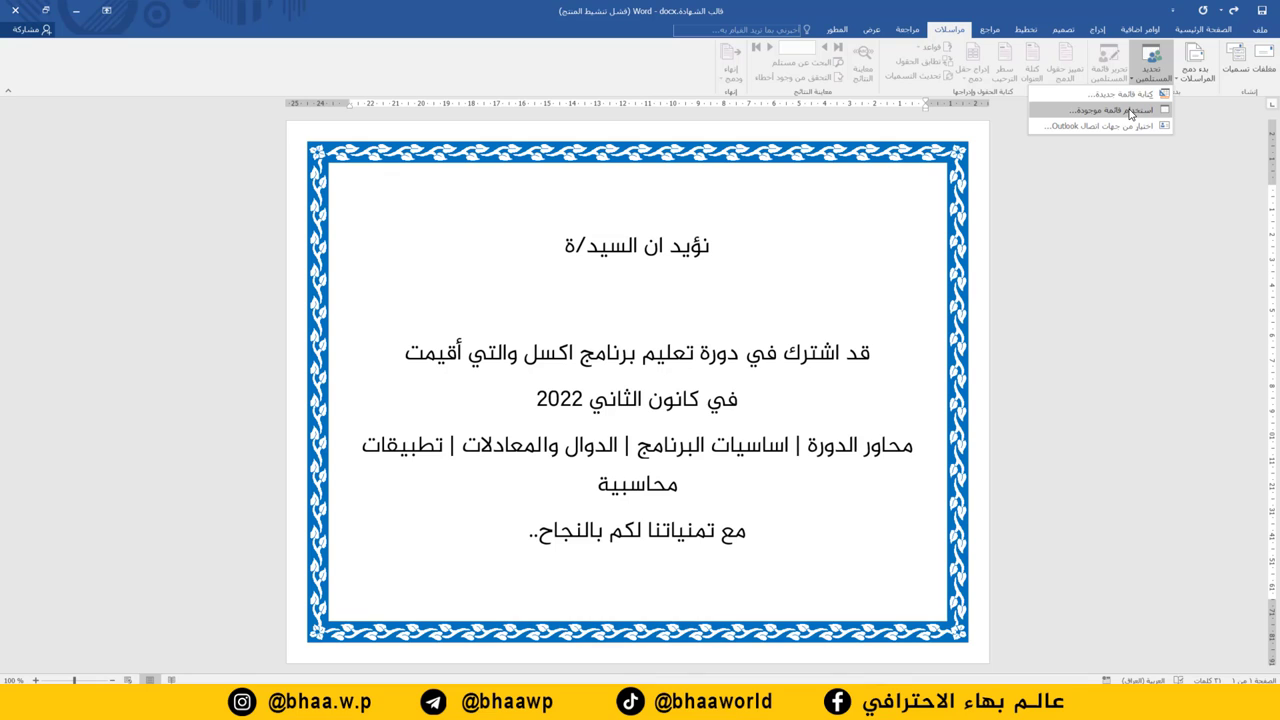
{"action": "left_click", "coordinate": [1131, 111]}
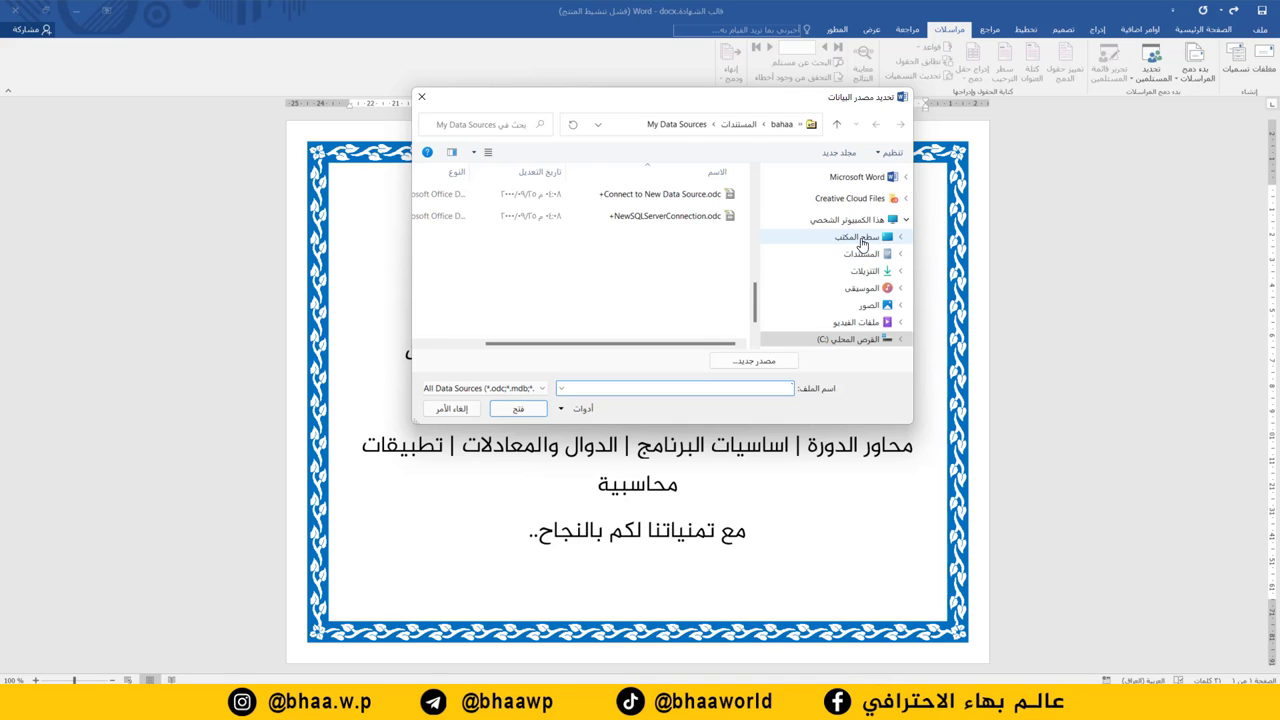
{"action": "left_click", "coordinate": [862, 243]}
{"action": "scroll", "coordinate": [700, 300], "scroll_direction": "down", "scroll_amount": 1}
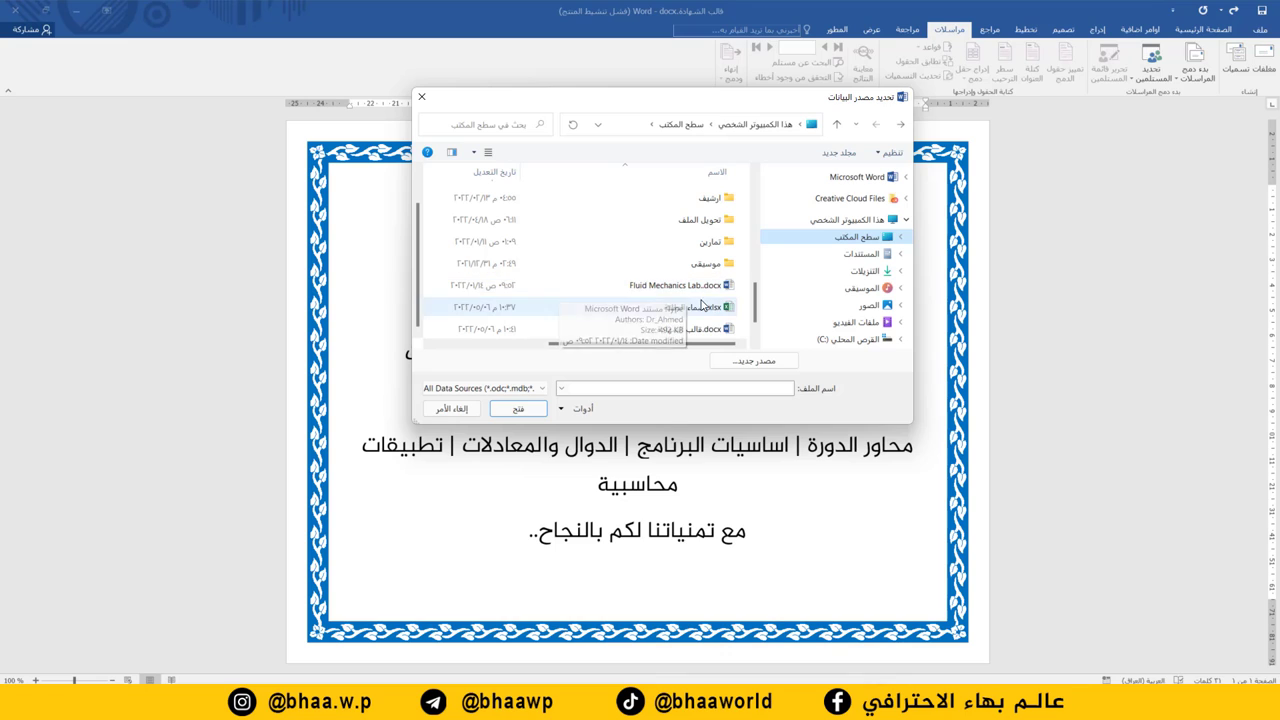
{"action": "double_click", "coordinate": [702, 306]}
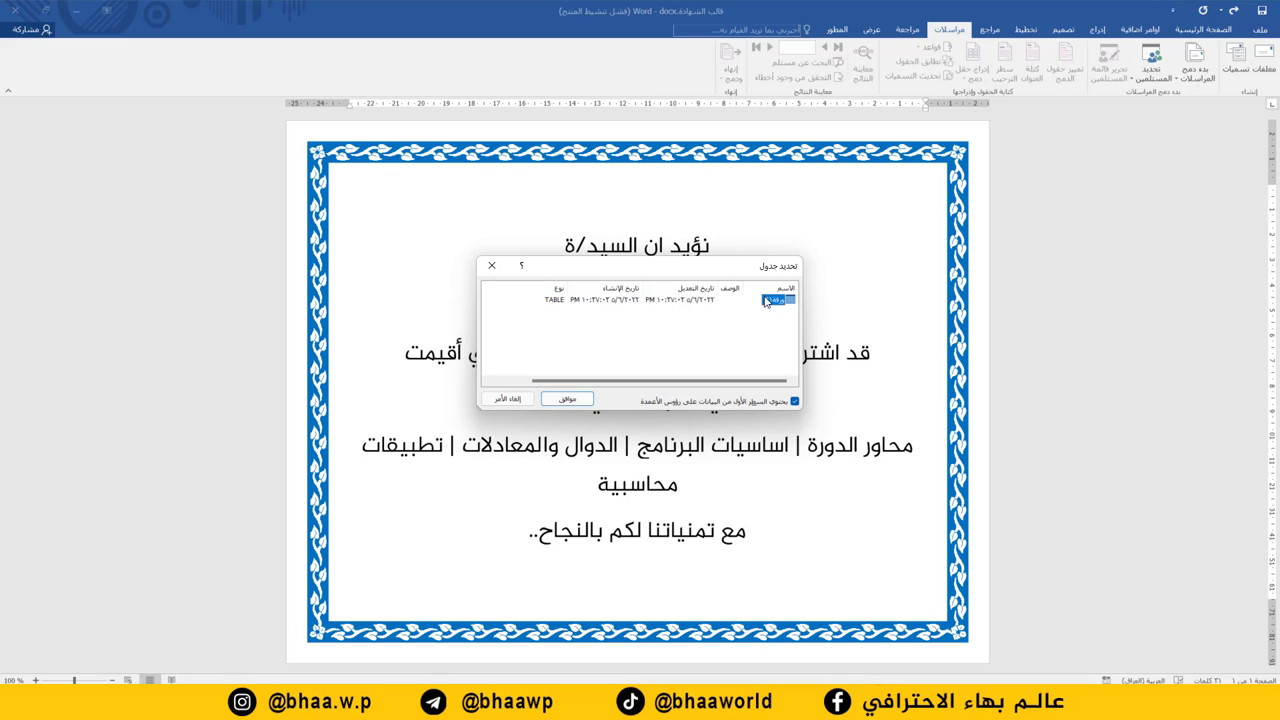
{"action": "left_click", "coordinate": [575, 400]}
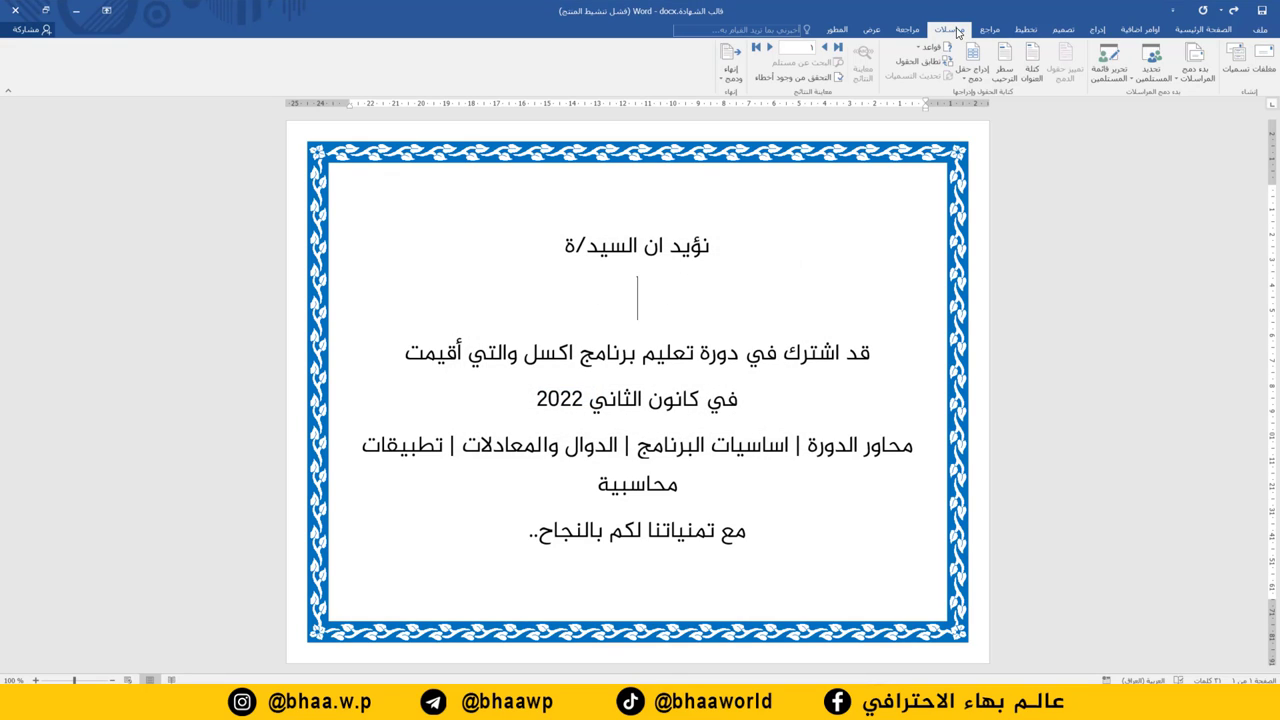
Insert the «الاسم» merge field on the name line and preview the first student's name
{"action": "left_click", "coordinate": [972, 82]}
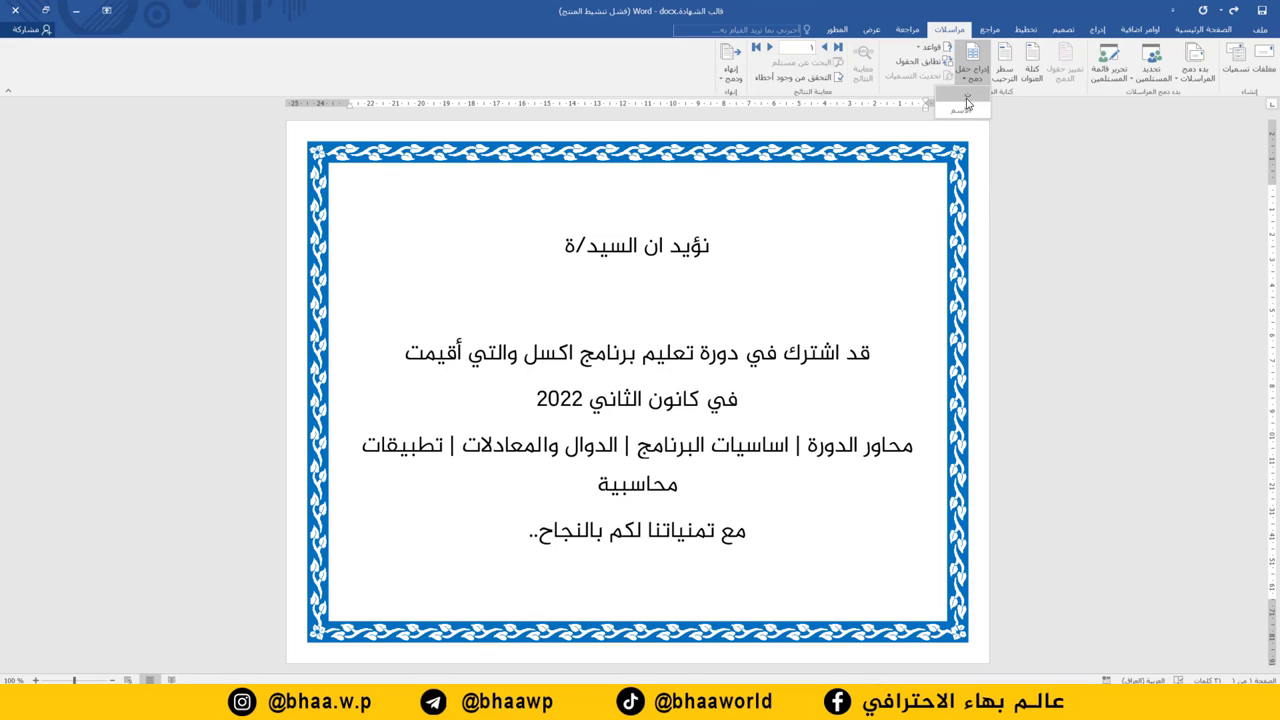
{"action": "left_click", "coordinate": [962, 110]}
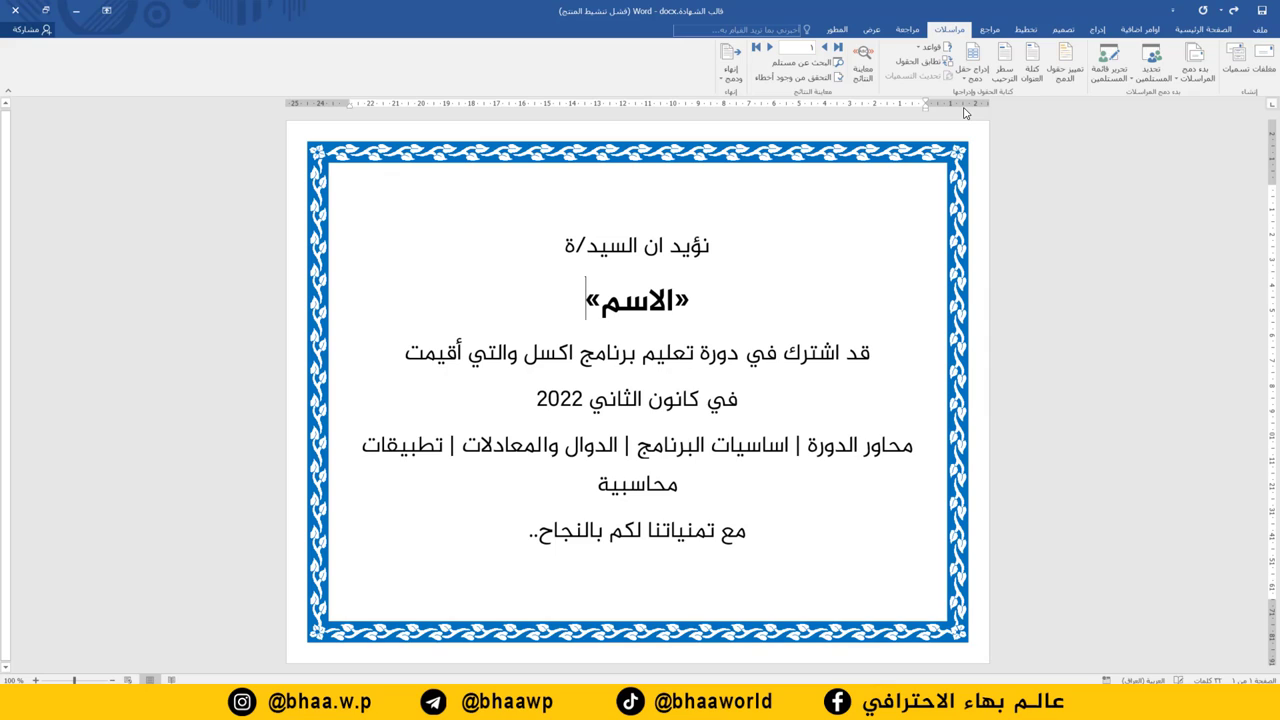
{"action": "left_click", "coordinate": [866, 68]}
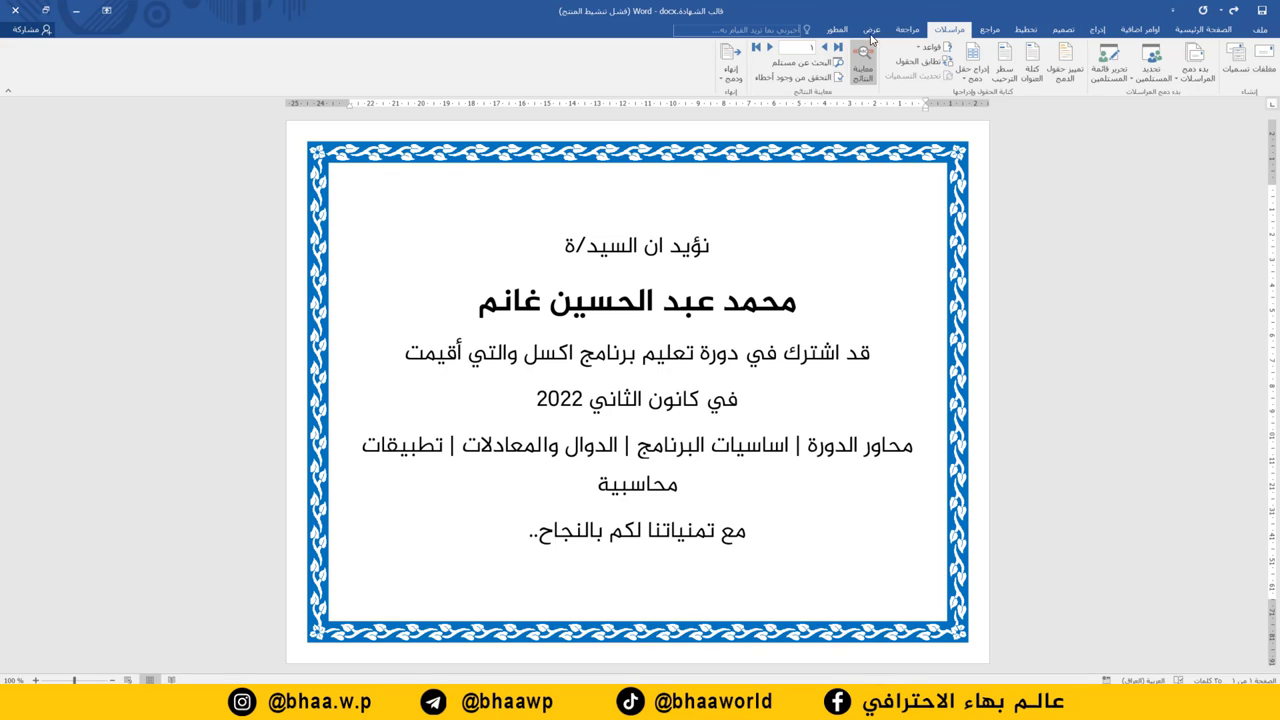
Finish the merge as individual editable documents, including all records
{"action": "left_click", "coordinate": [729, 79]}
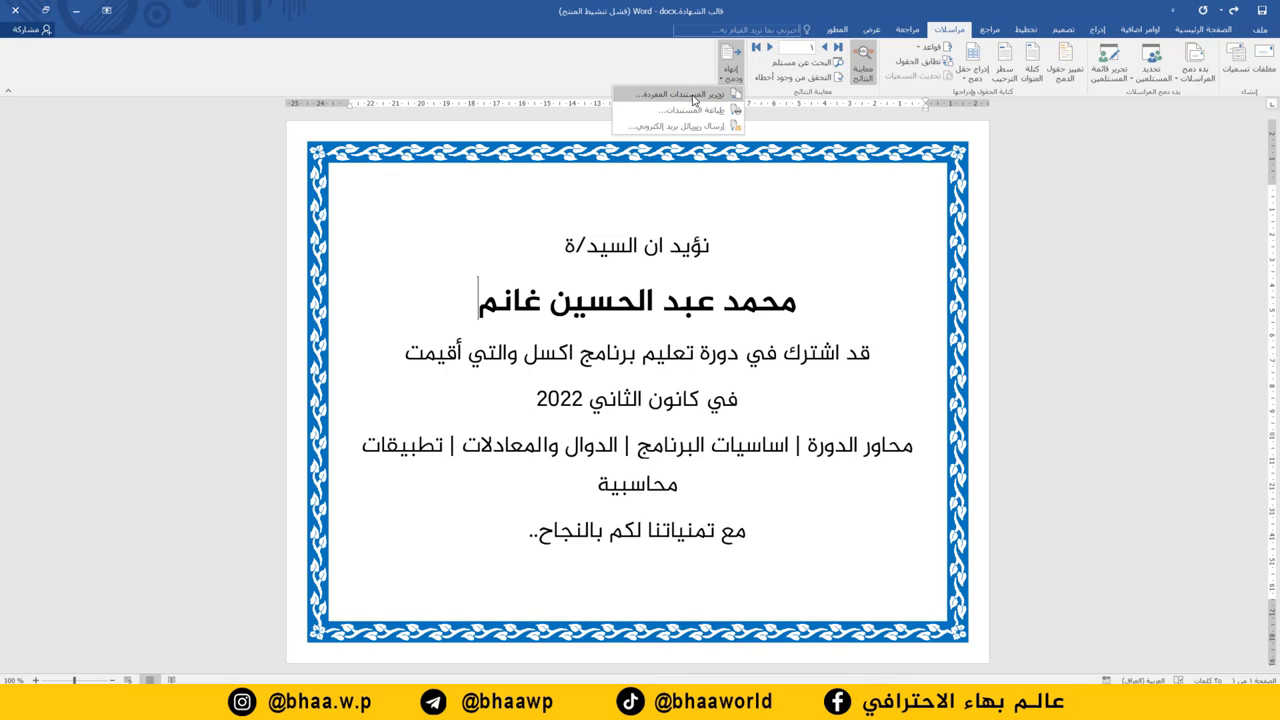
{"action": "left_click", "coordinate": [690, 95]}
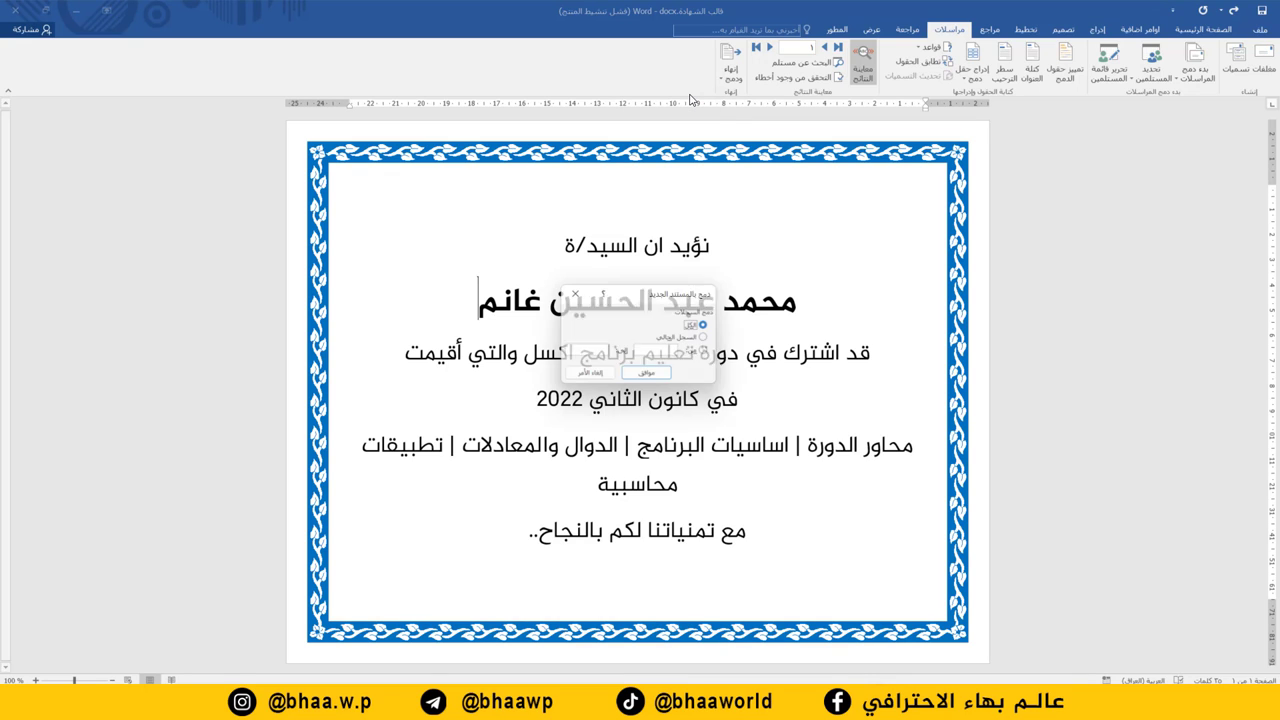
{"action": "left_click", "coordinate": [649, 376]}
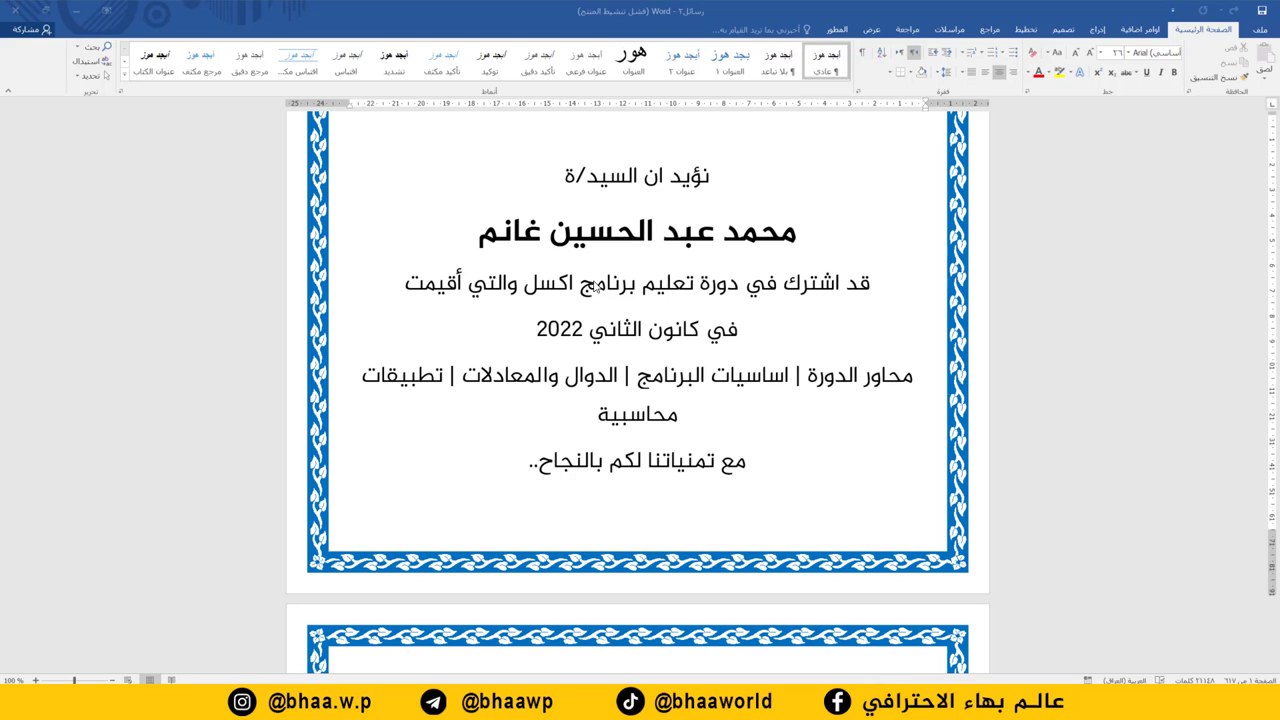
Browse the merged certificate pages in the Navigation pane, then bring up Save As with F12
{"action": "left_click", "coordinate": [1119, 431]}
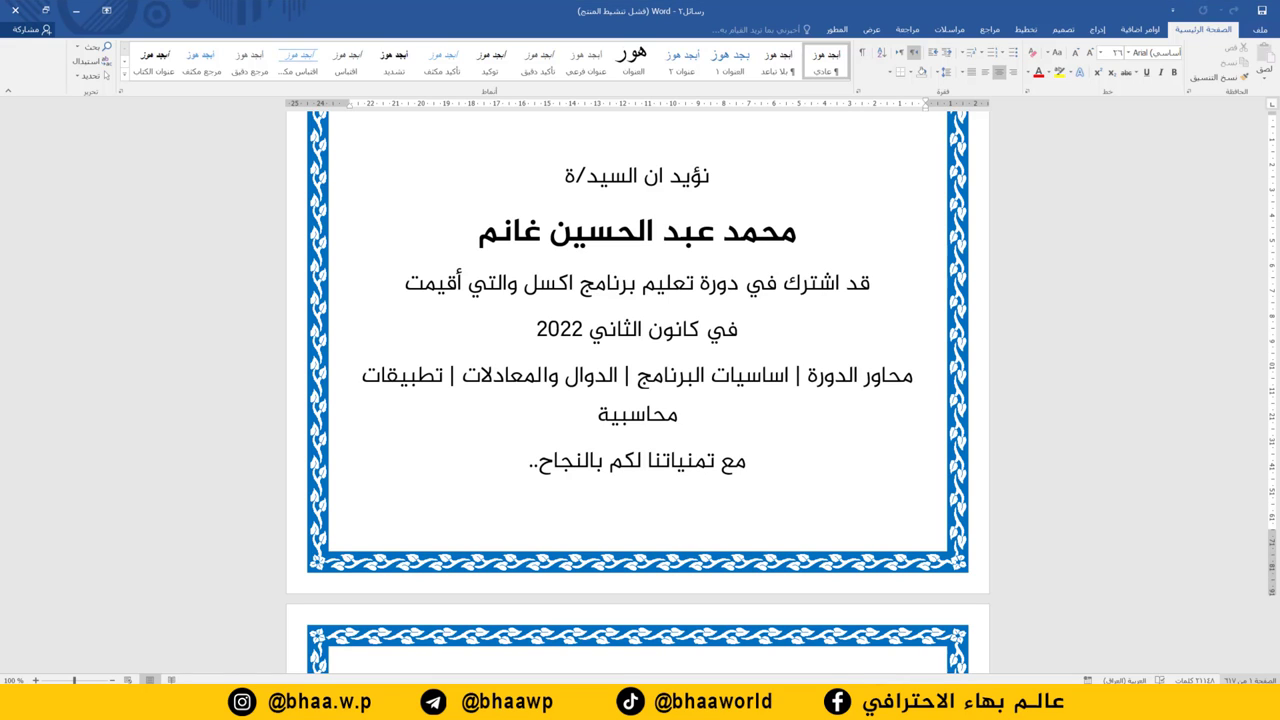
{"action": "key", "text": "ctrl+f"}
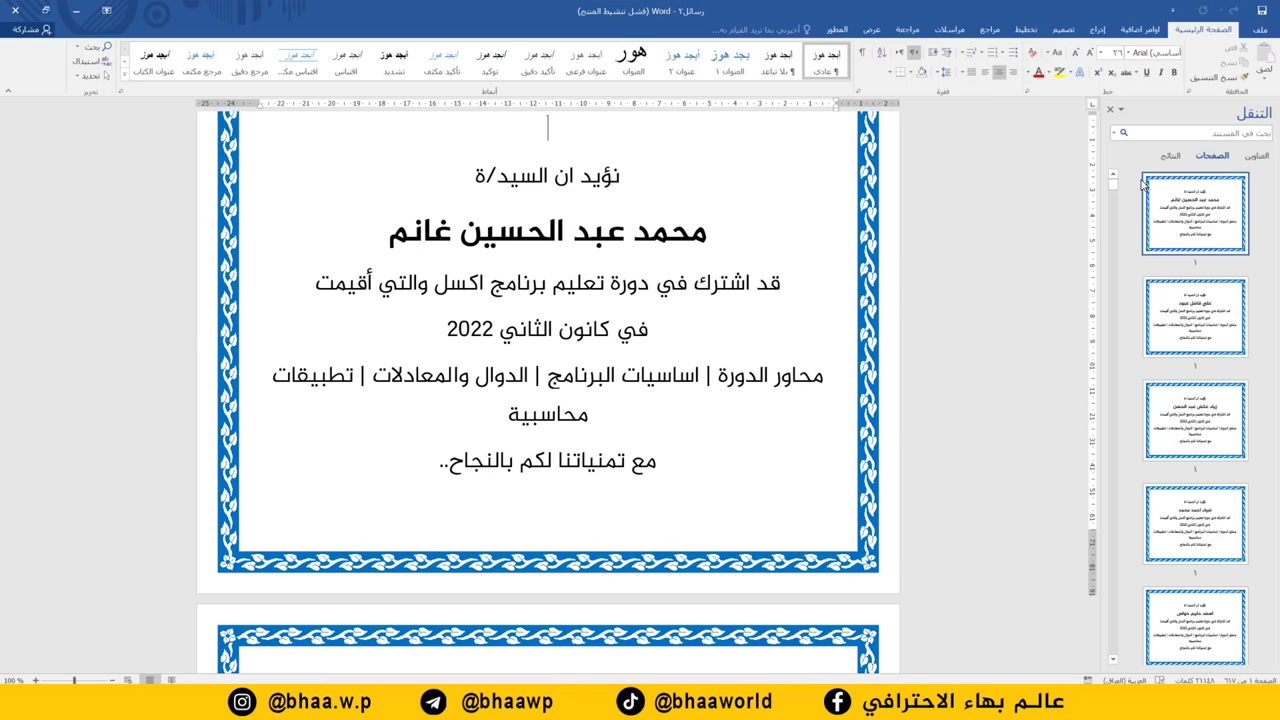
{"action": "scroll", "coordinate": [1195, 300], "scroll_direction": "down", "scroll_amount": 3}
{"action": "scroll", "coordinate": [1200, 310], "scroll_direction": "down", "scroll_amount": 3}
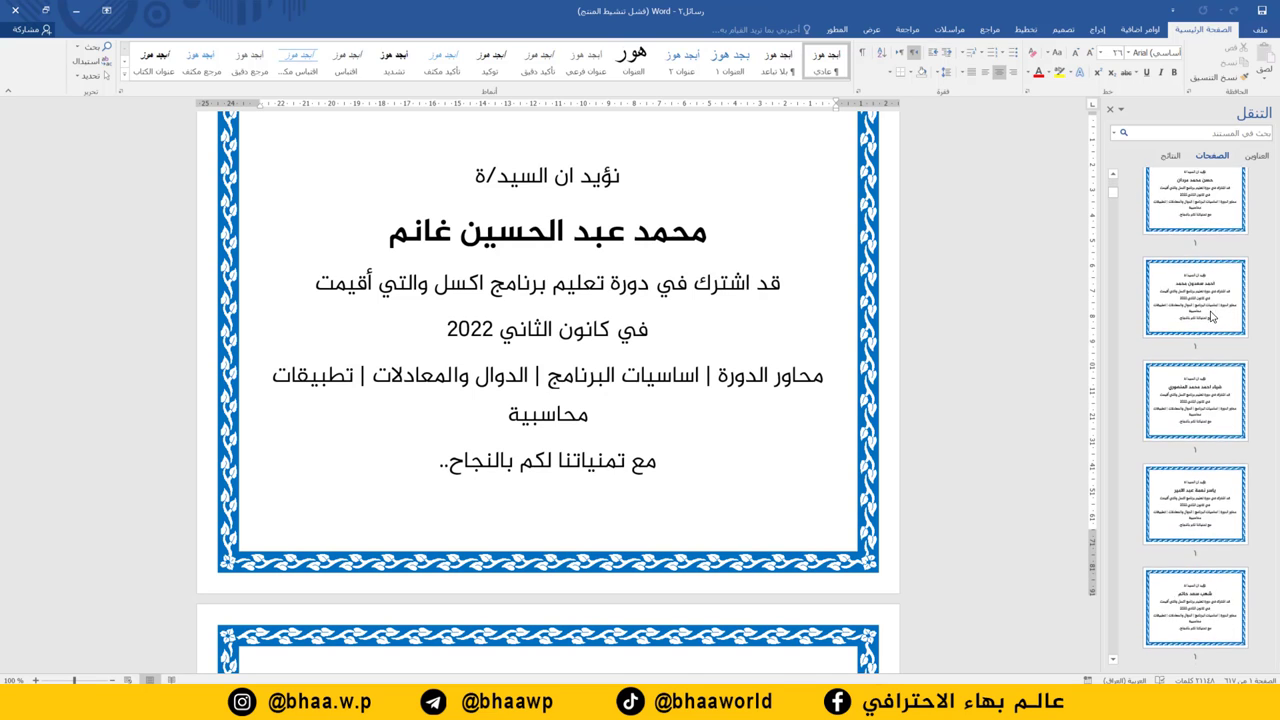
{"action": "scroll", "coordinate": [1210, 328], "scroll_direction": "down", "scroll_amount": 3}
{"action": "scroll", "coordinate": [1210, 328], "scroll_direction": "down", "scroll_amount": 2}
{"action": "scroll", "coordinate": [1207, 330], "scroll_direction": "down", "scroll_amount": 2}
{"action": "scroll", "coordinate": [1204, 331], "scroll_direction": "down", "scroll_amount": 3}
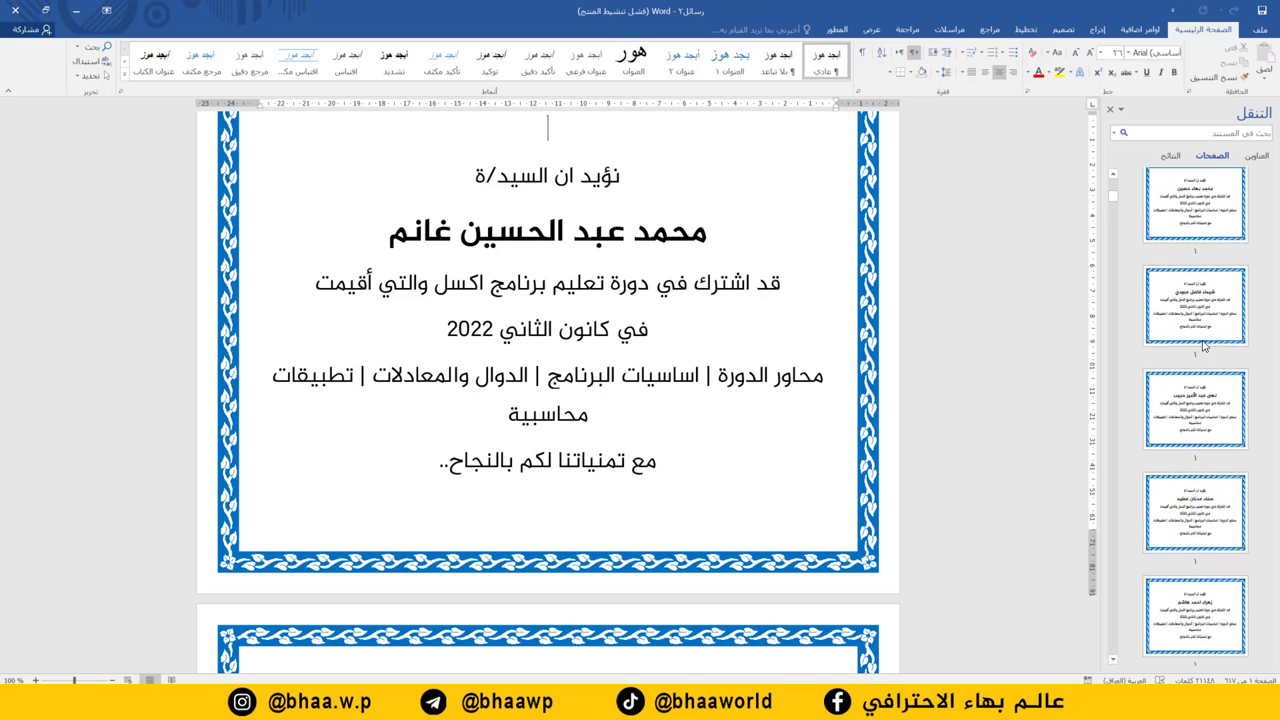
{"action": "scroll", "coordinate": [1200, 333], "scroll_direction": "down", "scroll_amount": 3}
{"action": "scroll", "coordinate": [1200, 333], "scroll_direction": "down", "scroll_amount": 1}
{"action": "left_click", "coordinate": [1204, 316]}
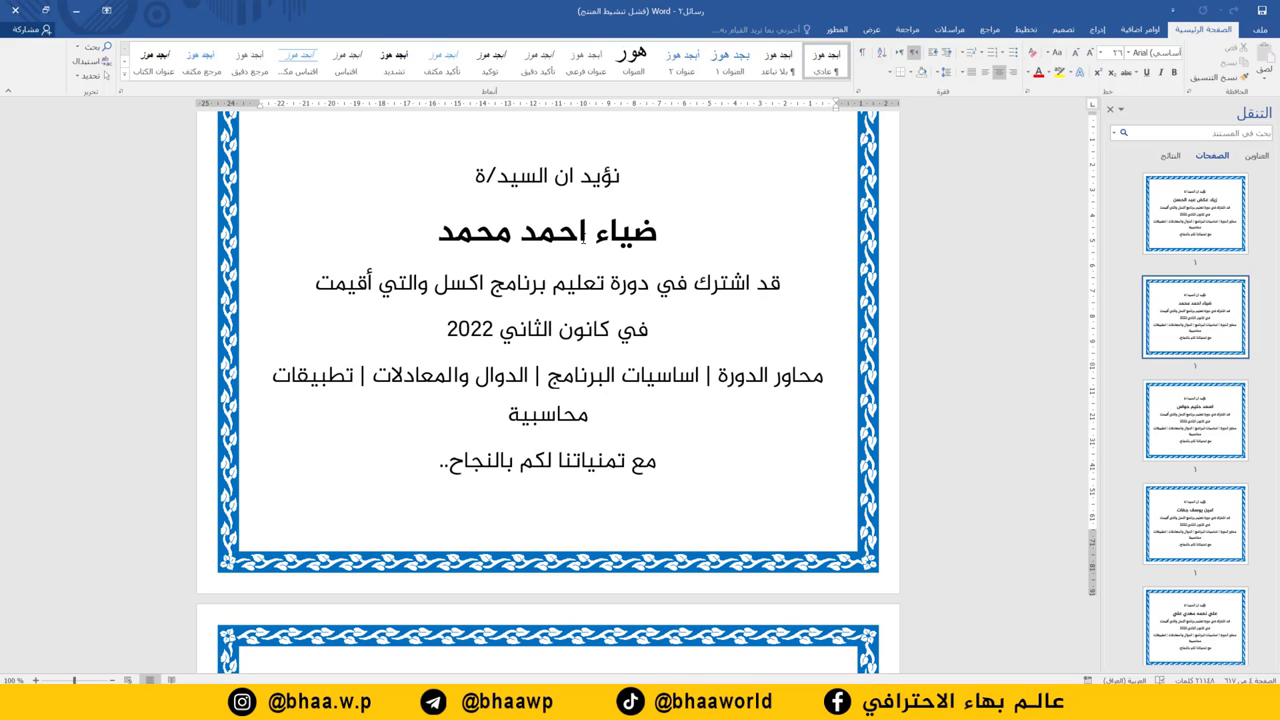
{"action": "key", "text": "F12"}
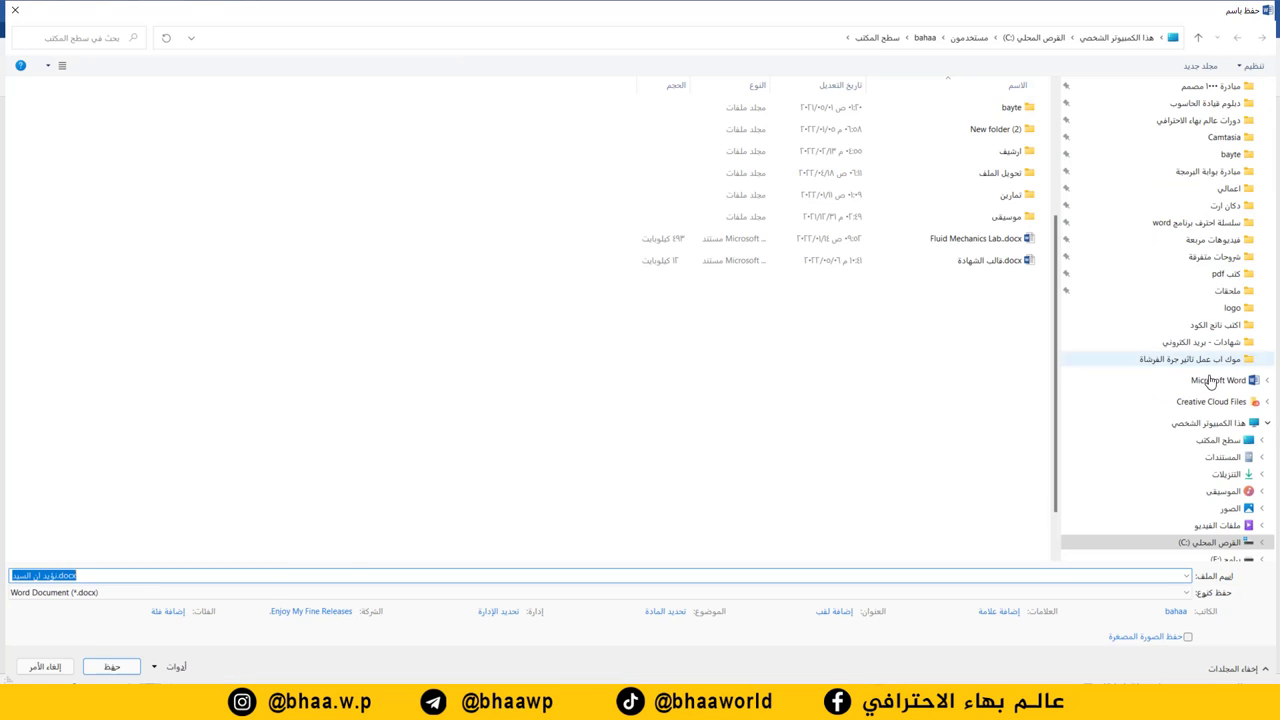
Open the Save as type list to pick PDF for the merged certificates
{"action": "left_click", "coordinate": [101, 597]}
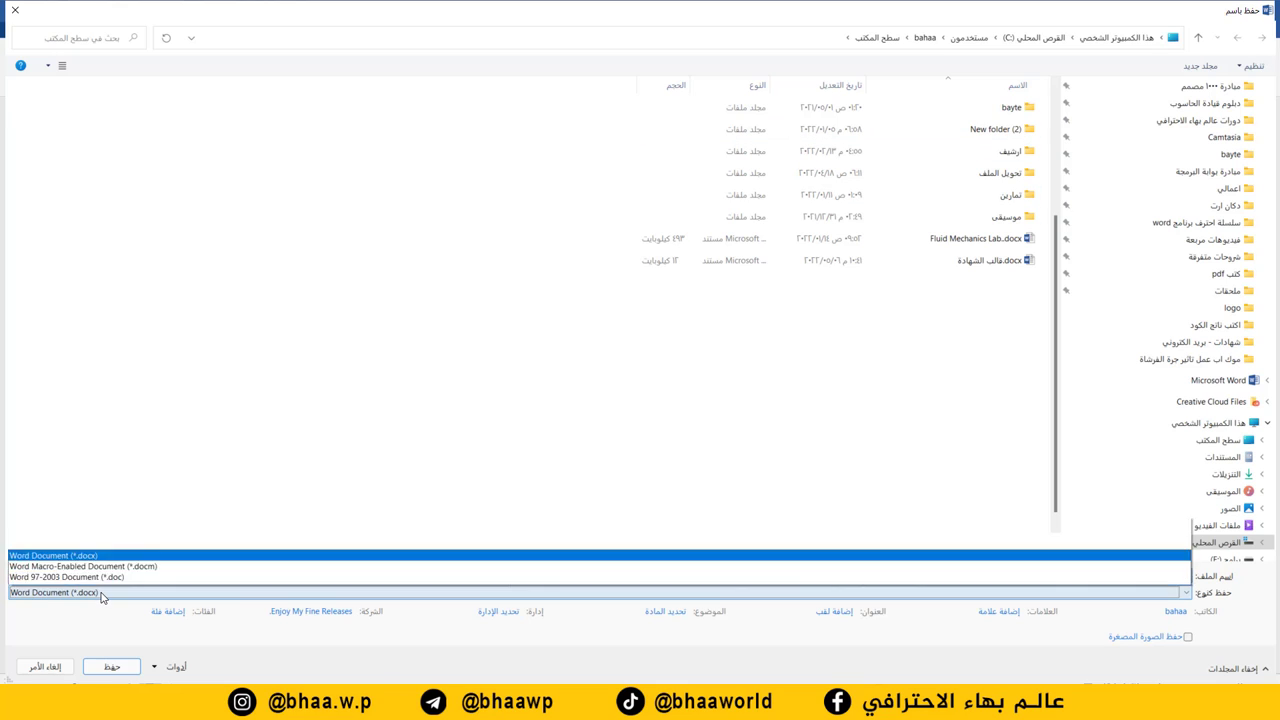